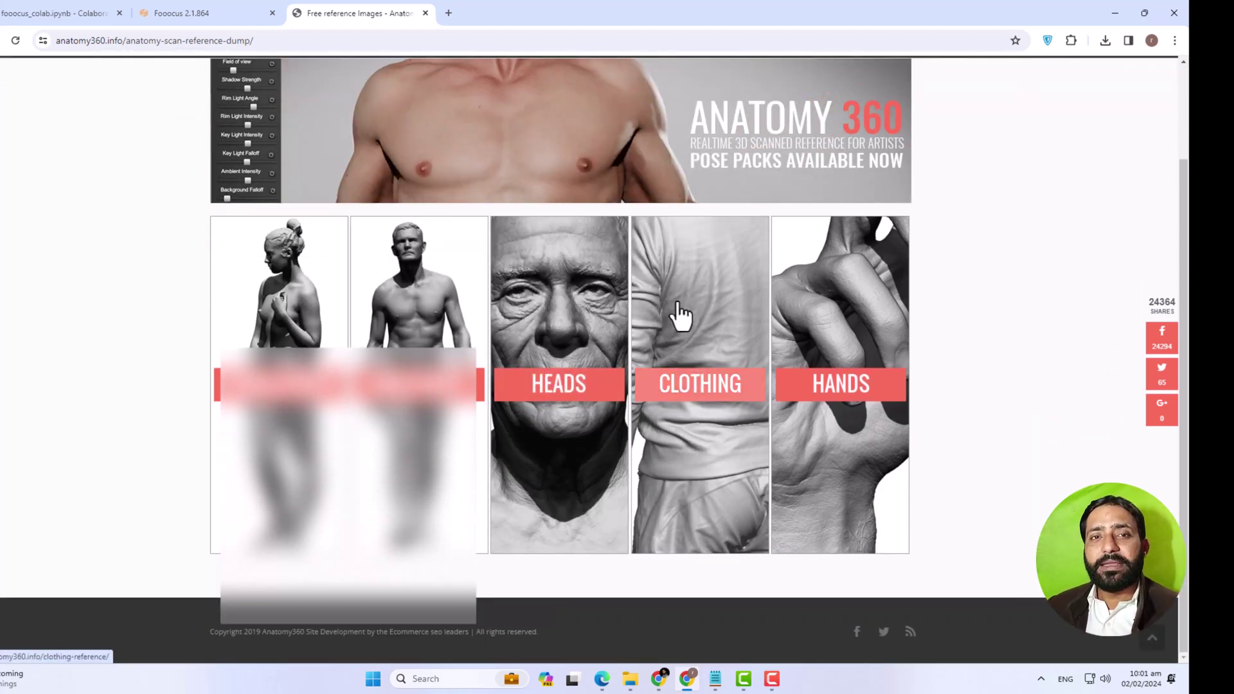
Step: Open the clothing references and save the full-size walking, arms-down line-up image of the man in a sweater and trousers
click(697, 316)
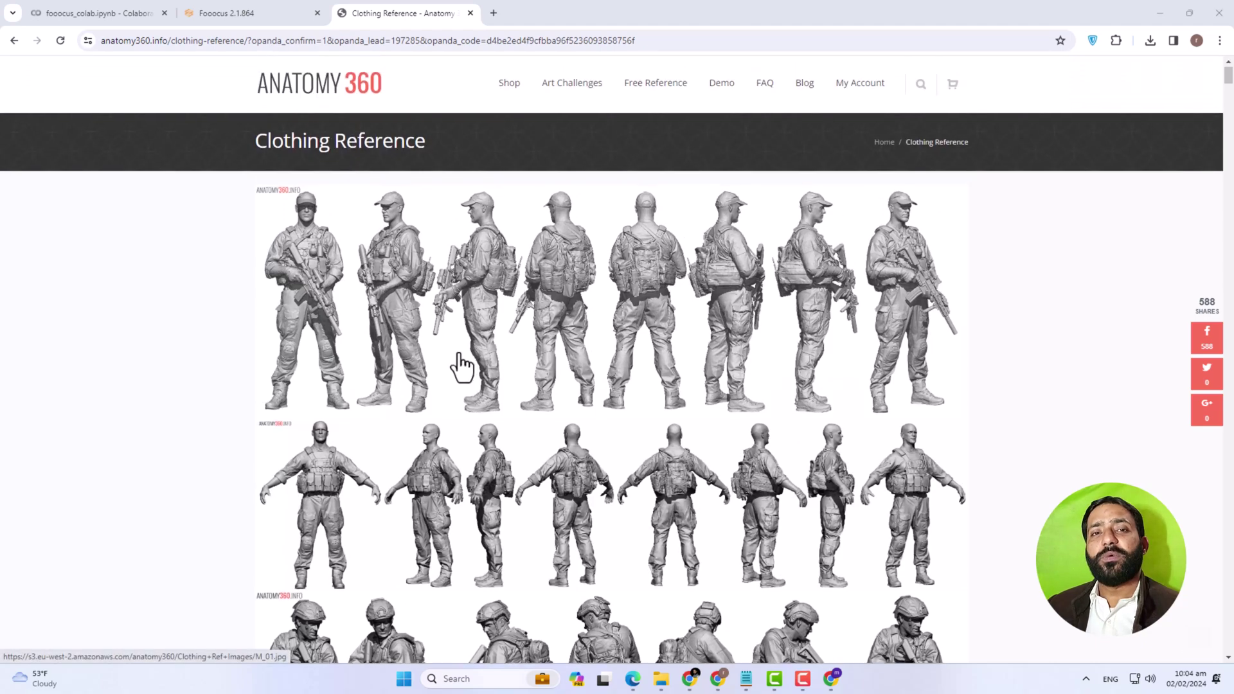
scroll(450, 347, down, 5)
scroll(443, 324, down, 5)
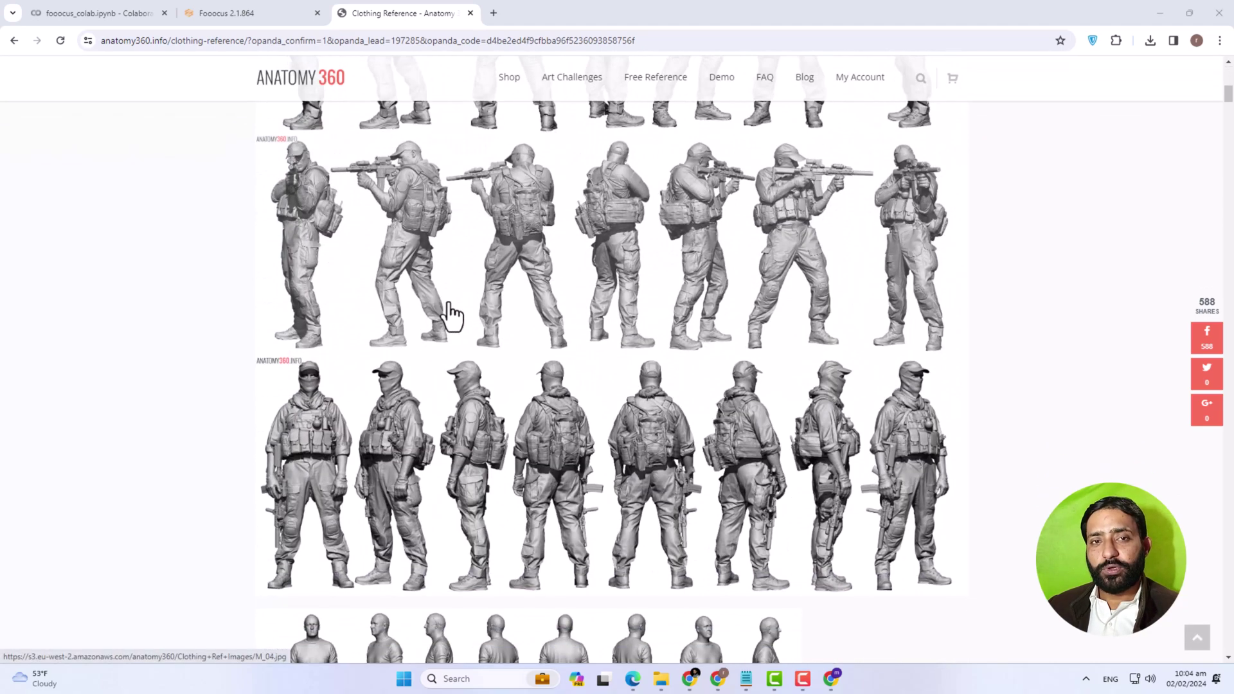
scroll(452, 313, down, 4)
scroll(451, 314, down, 3)
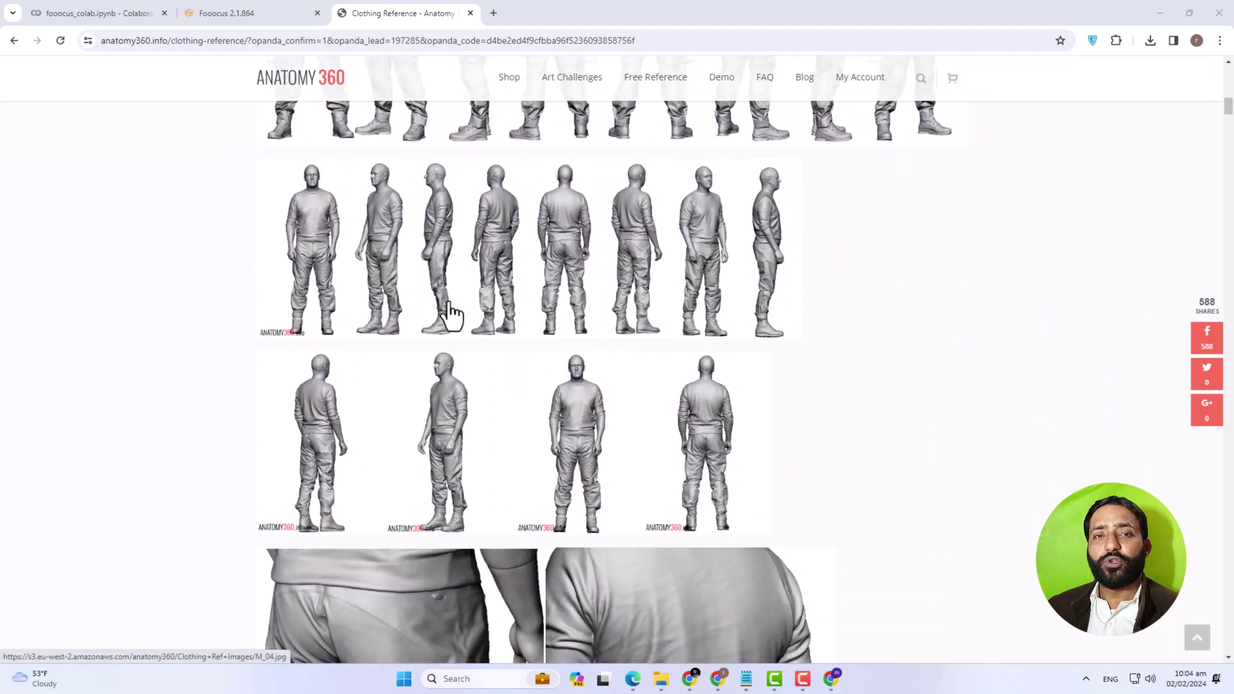
click(522, 248)
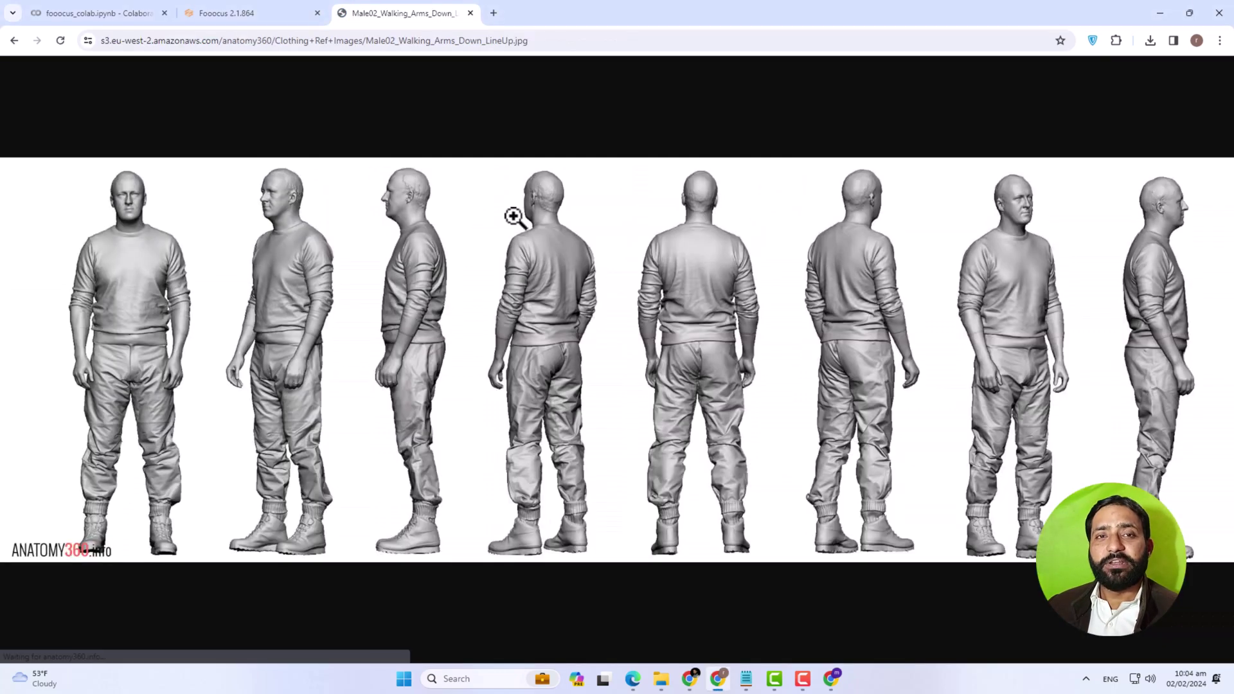
right_click(514, 216)
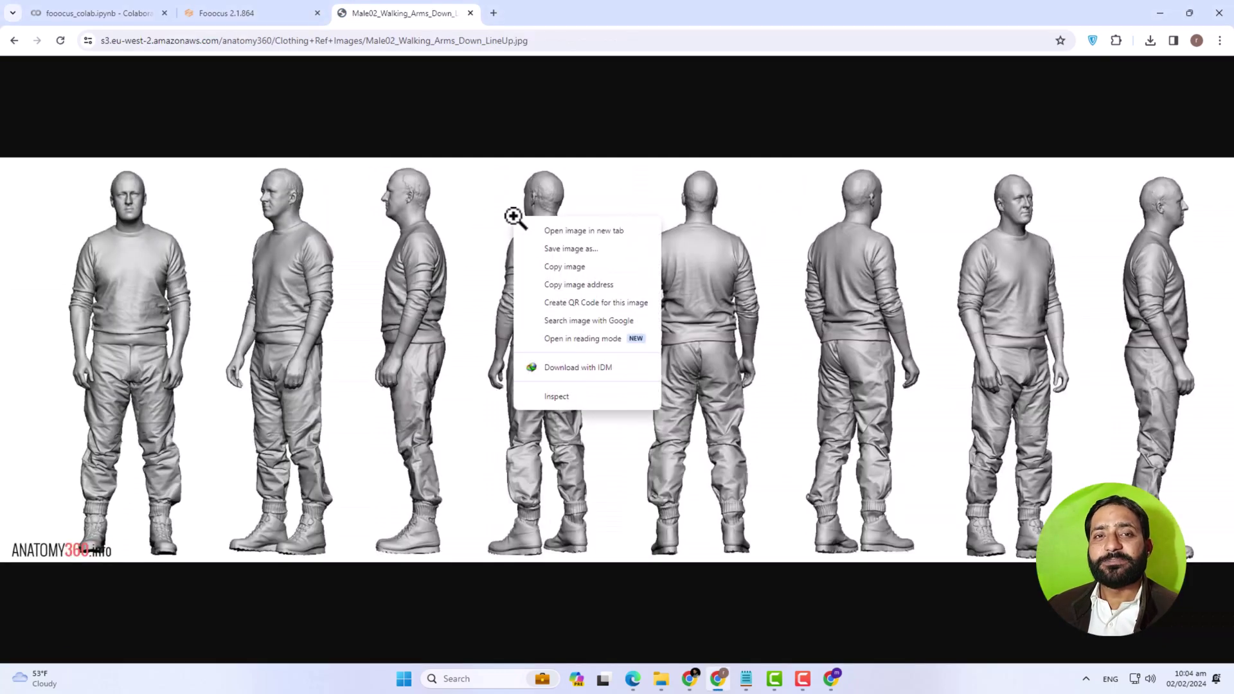
click(579, 248)
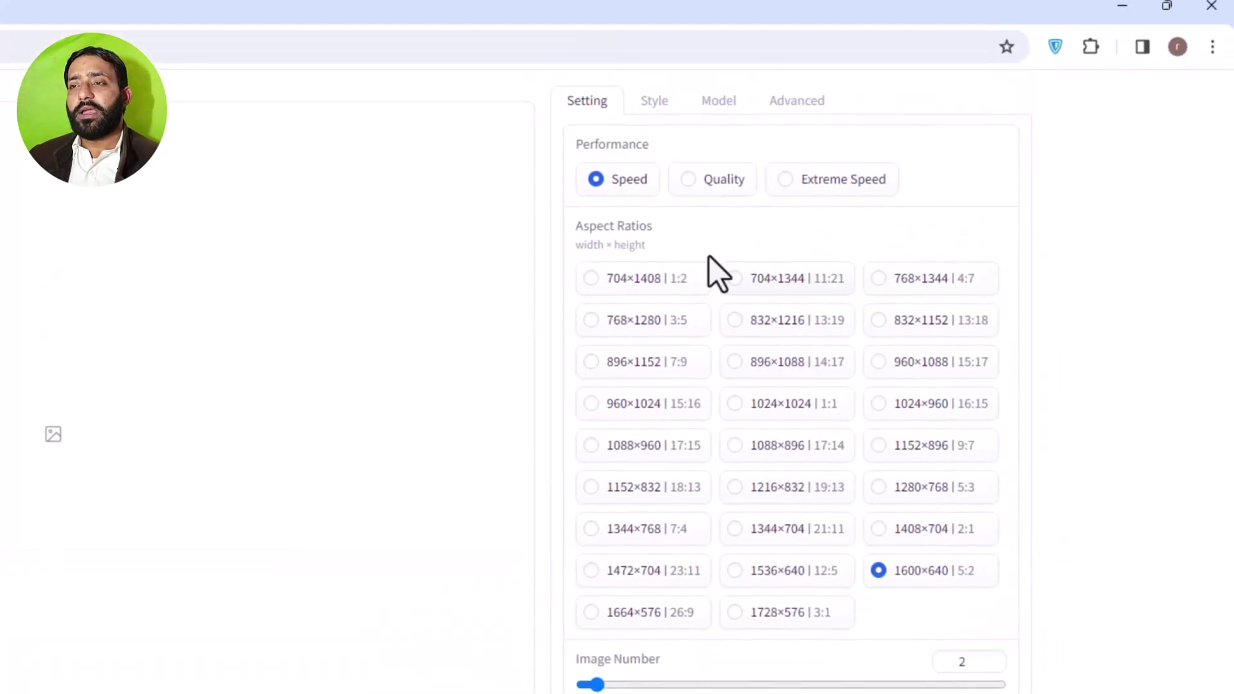
Step: Review the style selection, the base model and the available refiner options
click(655, 127)
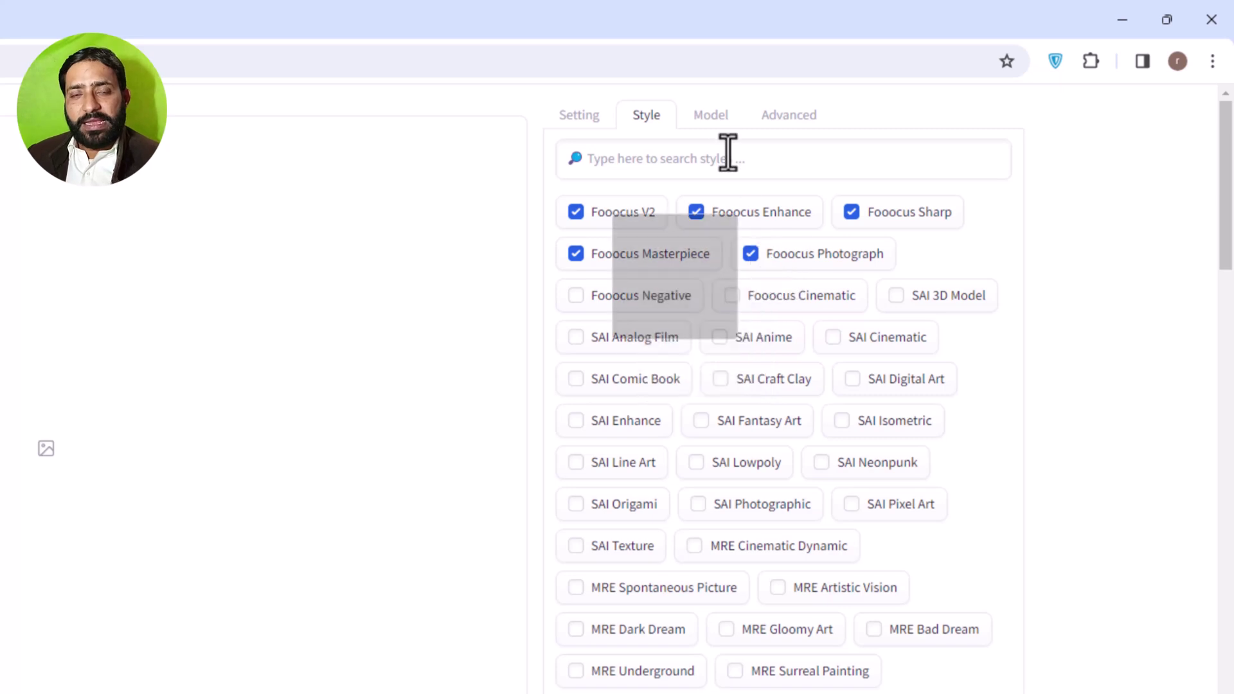
click(709, 120)
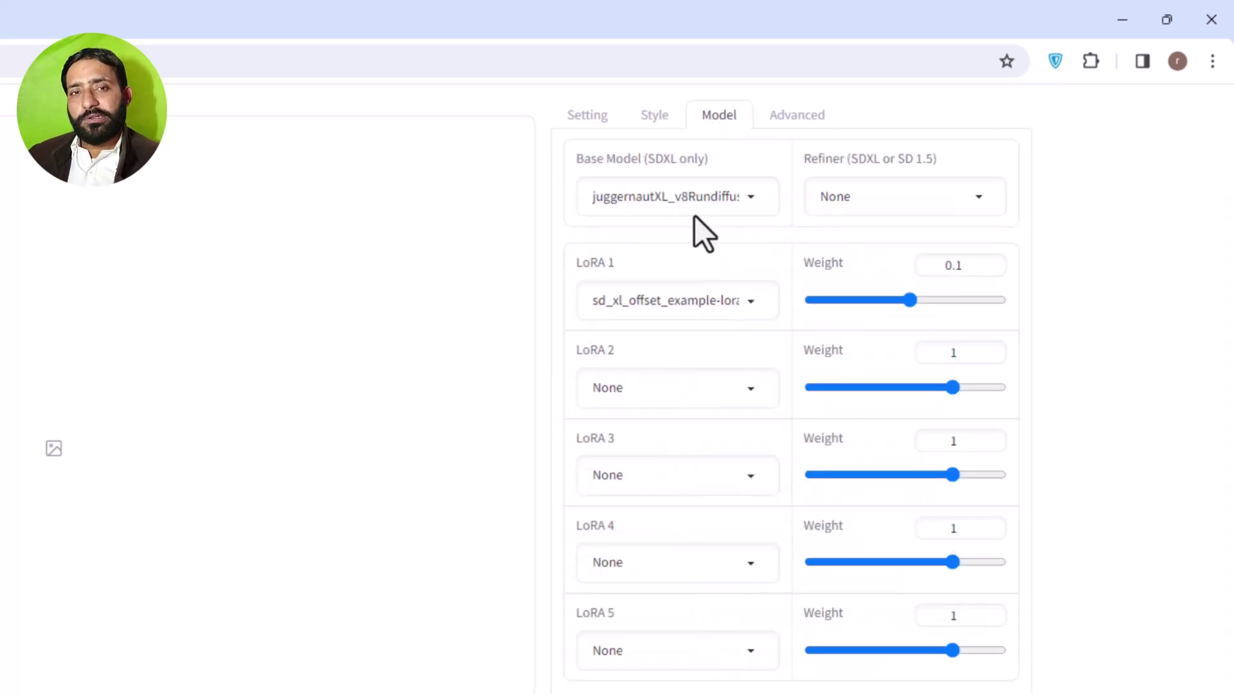
click(870, 204)
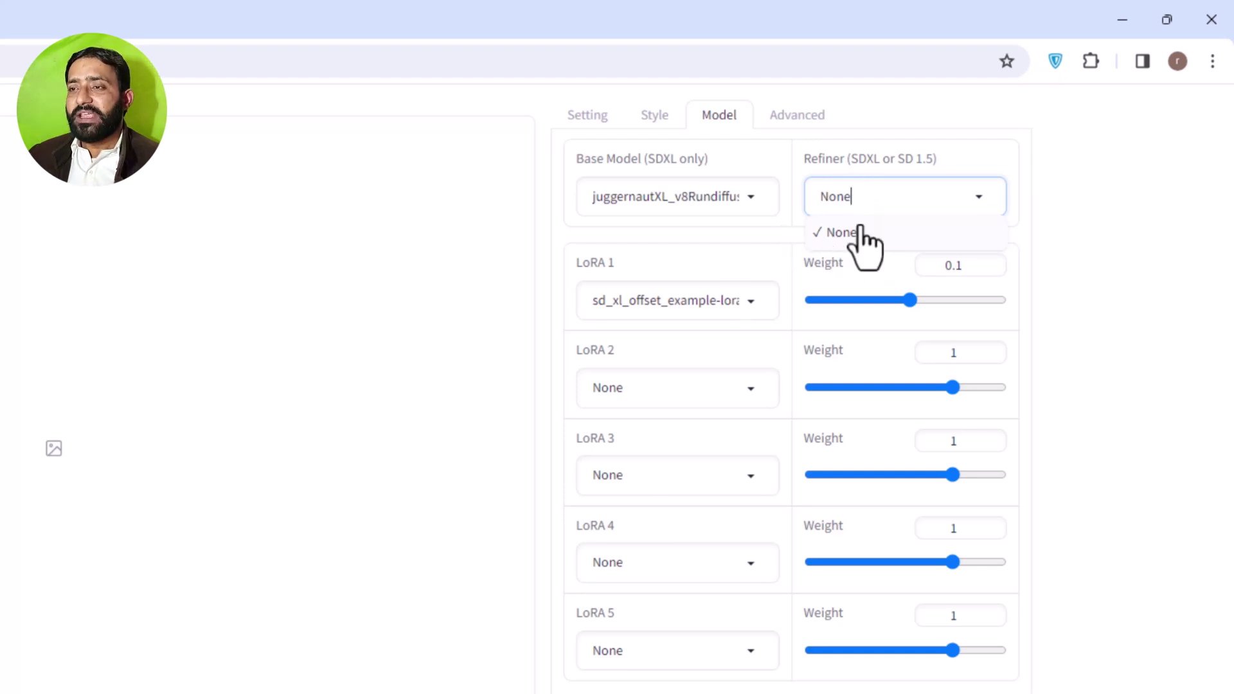
click(1045, 250)
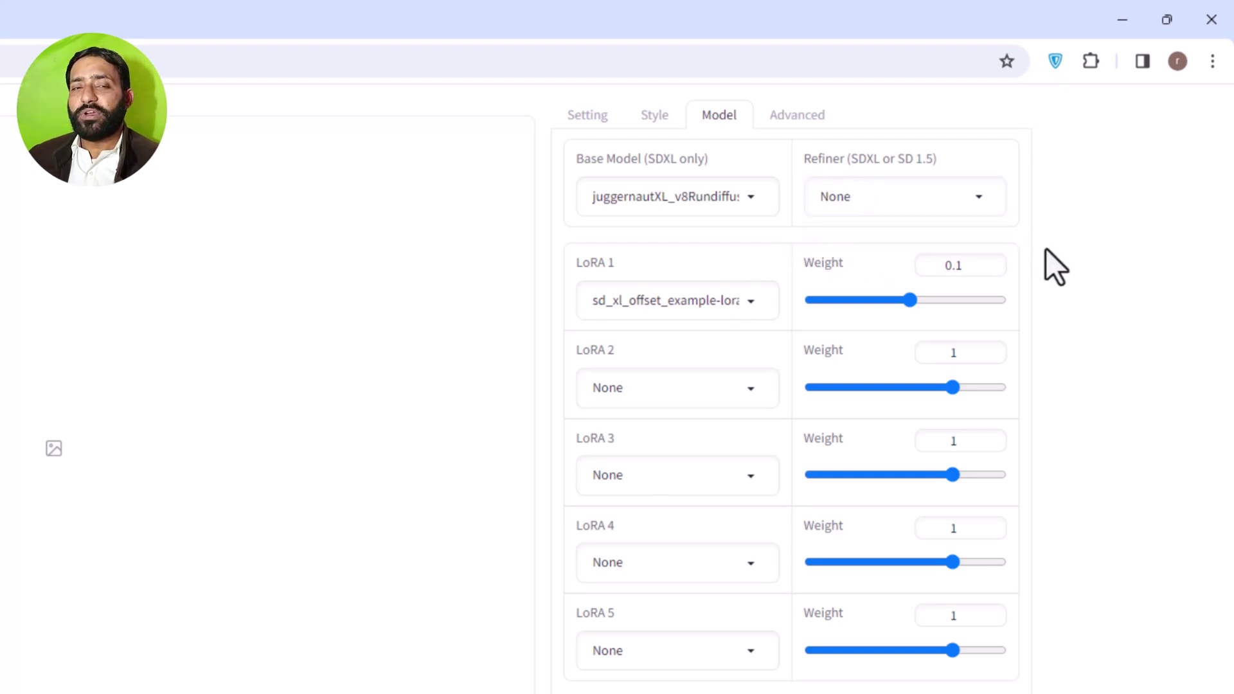
Step: Set the Guidance Scale to 7 and the Image Sharpness to 7
click(794, 122)
double_click(953, 161)
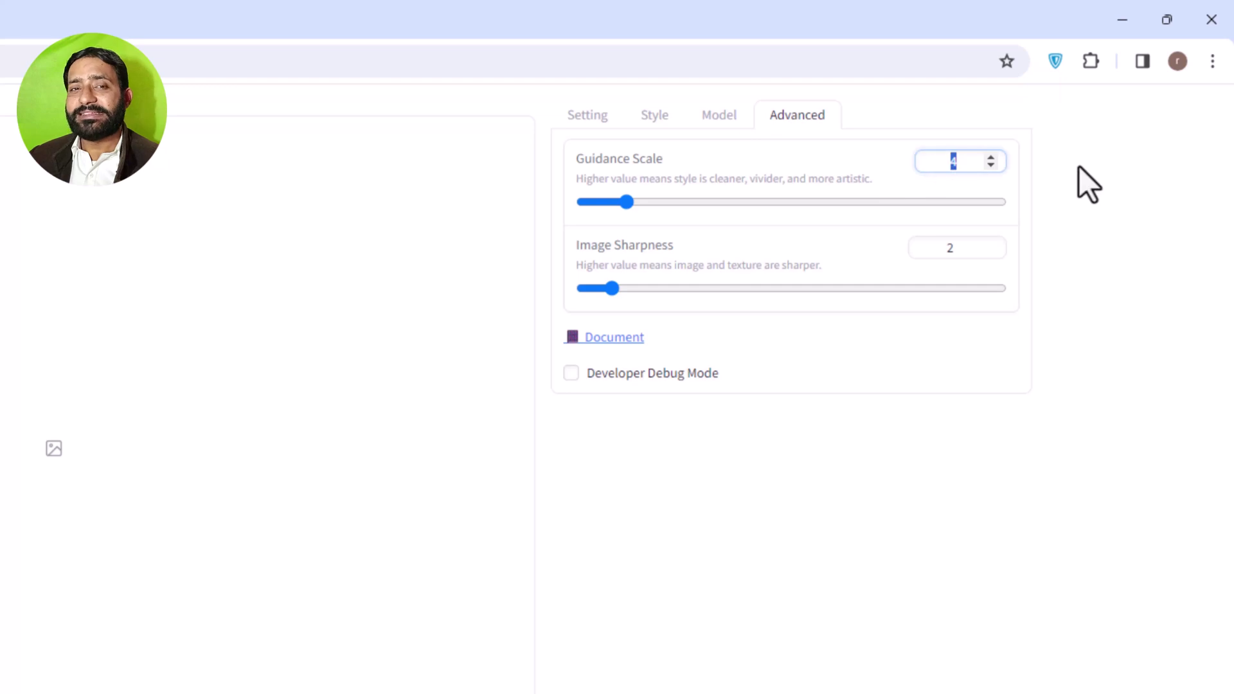
text(7)
key(Tab)
key(Tab)
text(7)
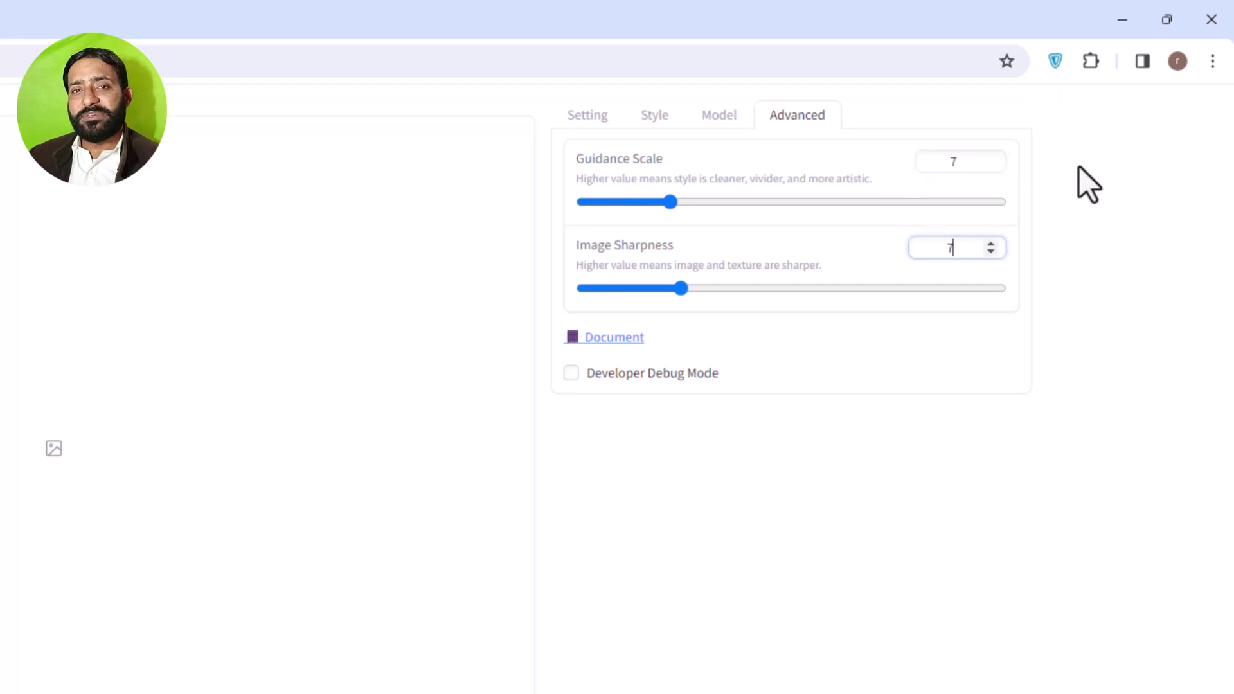
Step: Enable Developer Debug Mode and turn on Mixing Image Prompt and Inpaint in its control options
click(623, 374)
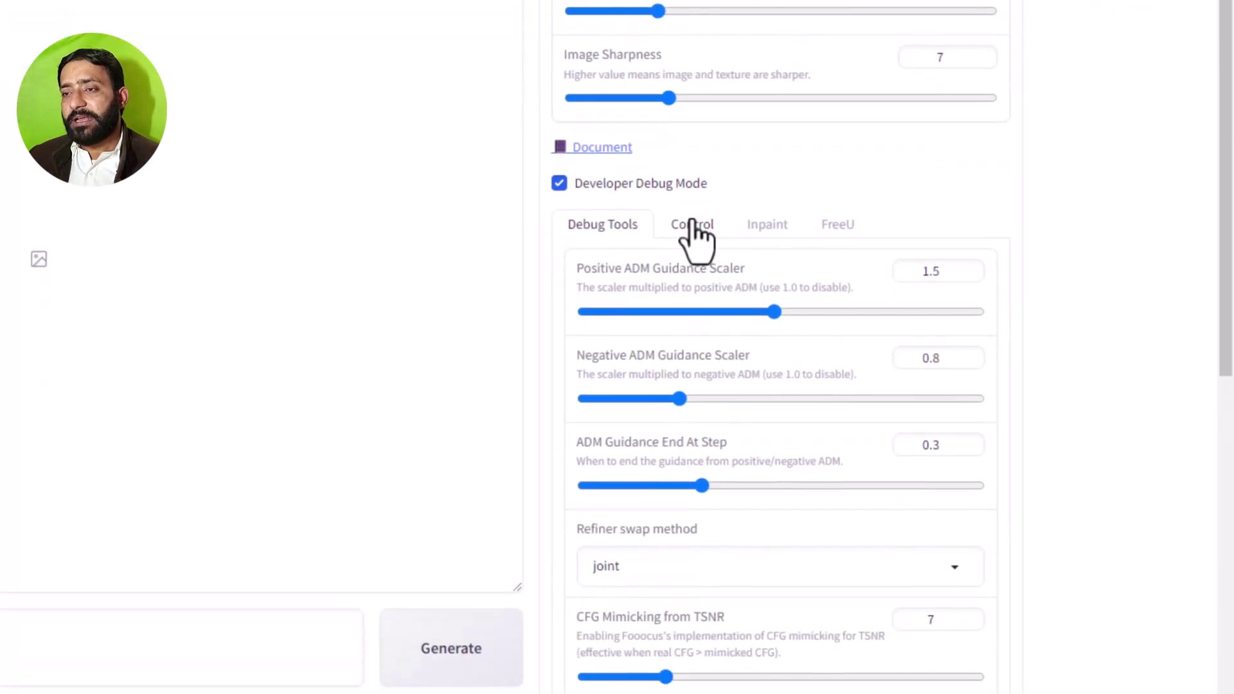
scroll(692, 222, down, 4)
scroll(680, 284, up, 3)
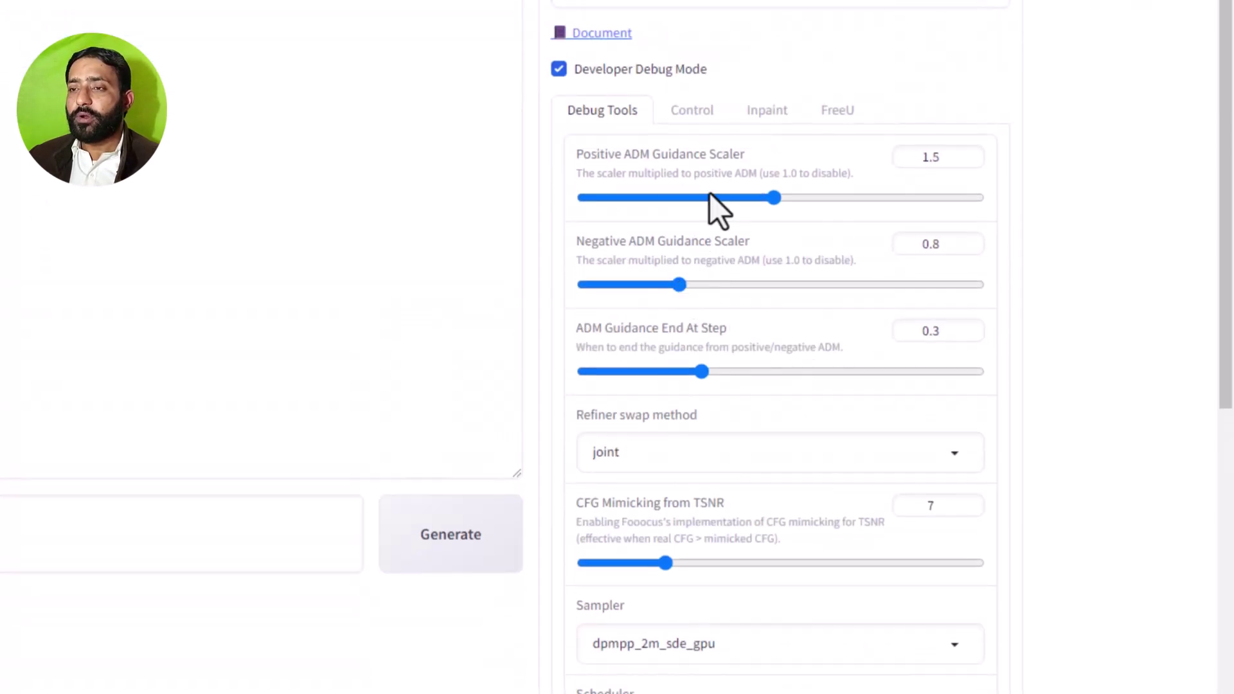
click(701, 115)
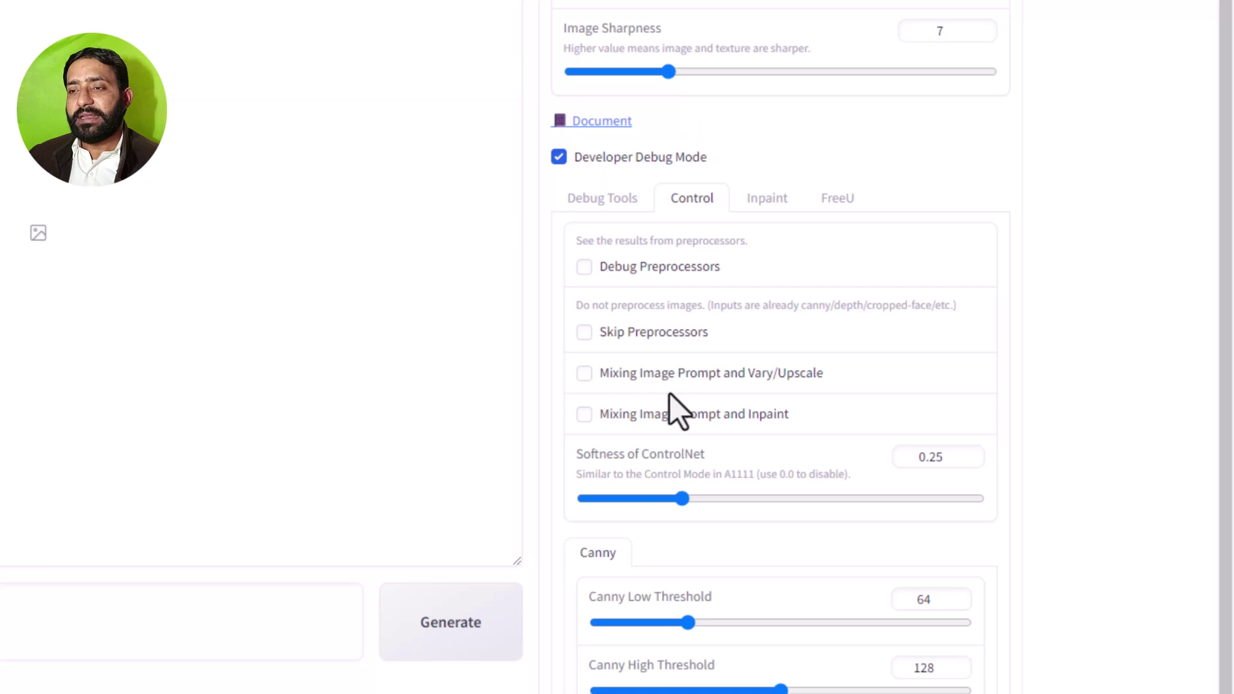
click(656, 417)
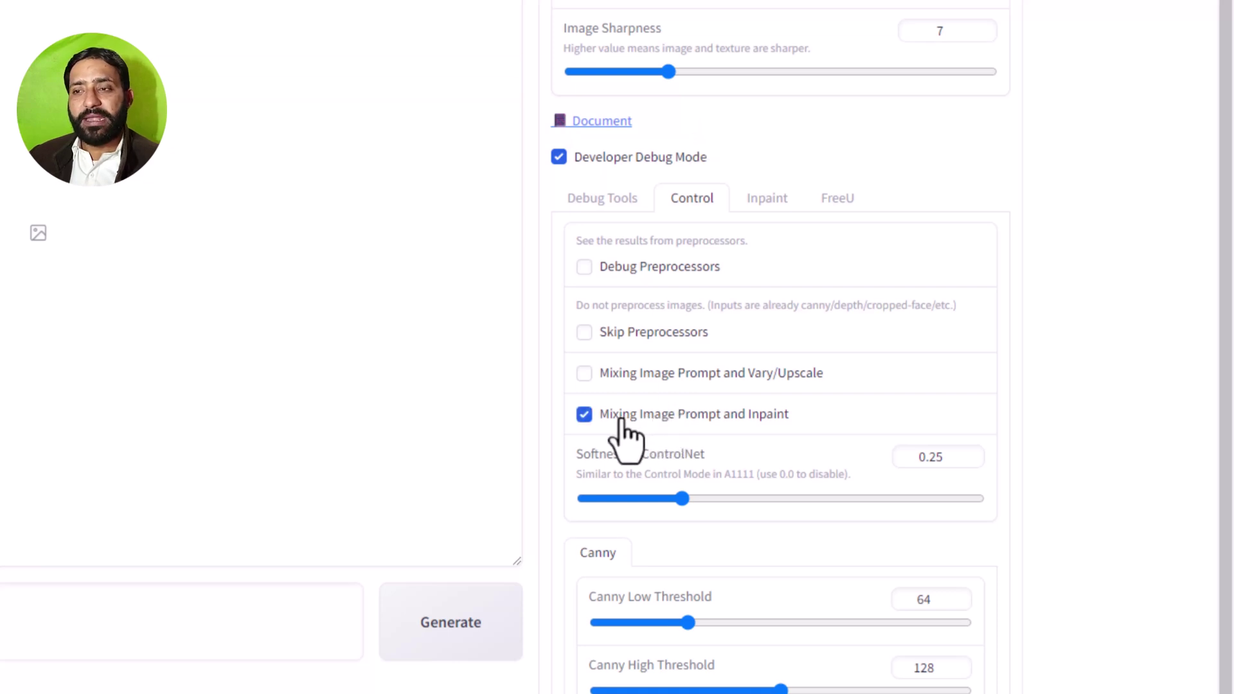
click(765, 198)
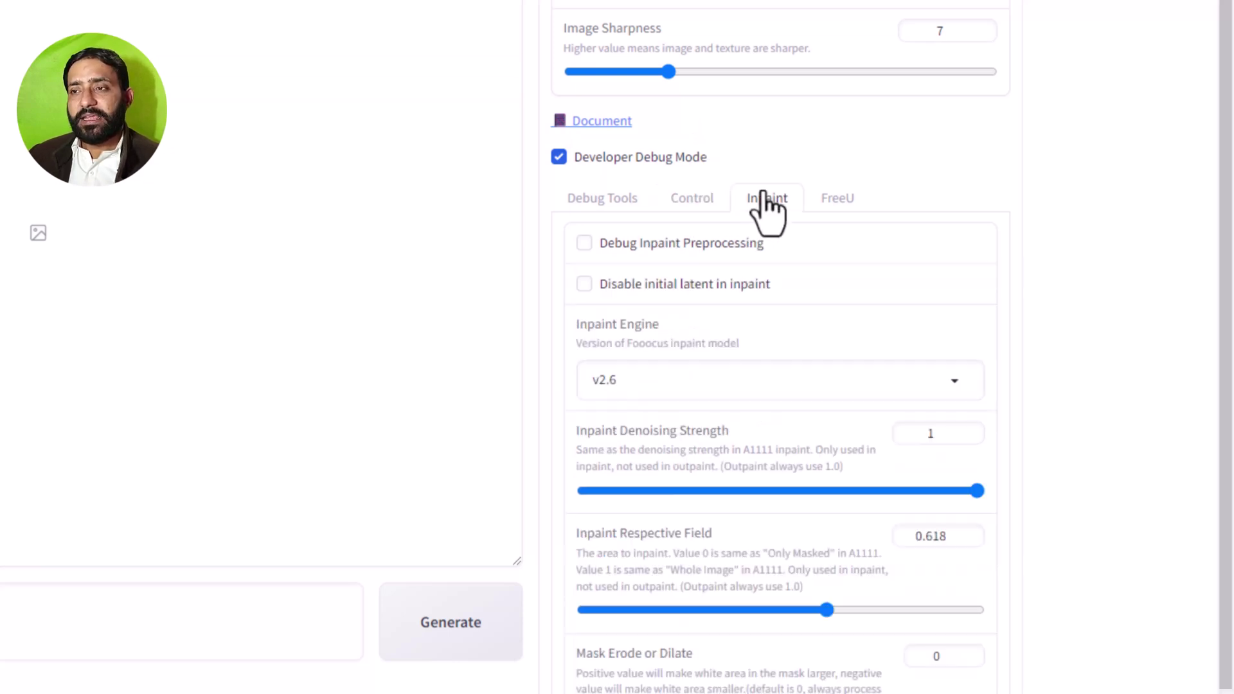
click(707, 201)
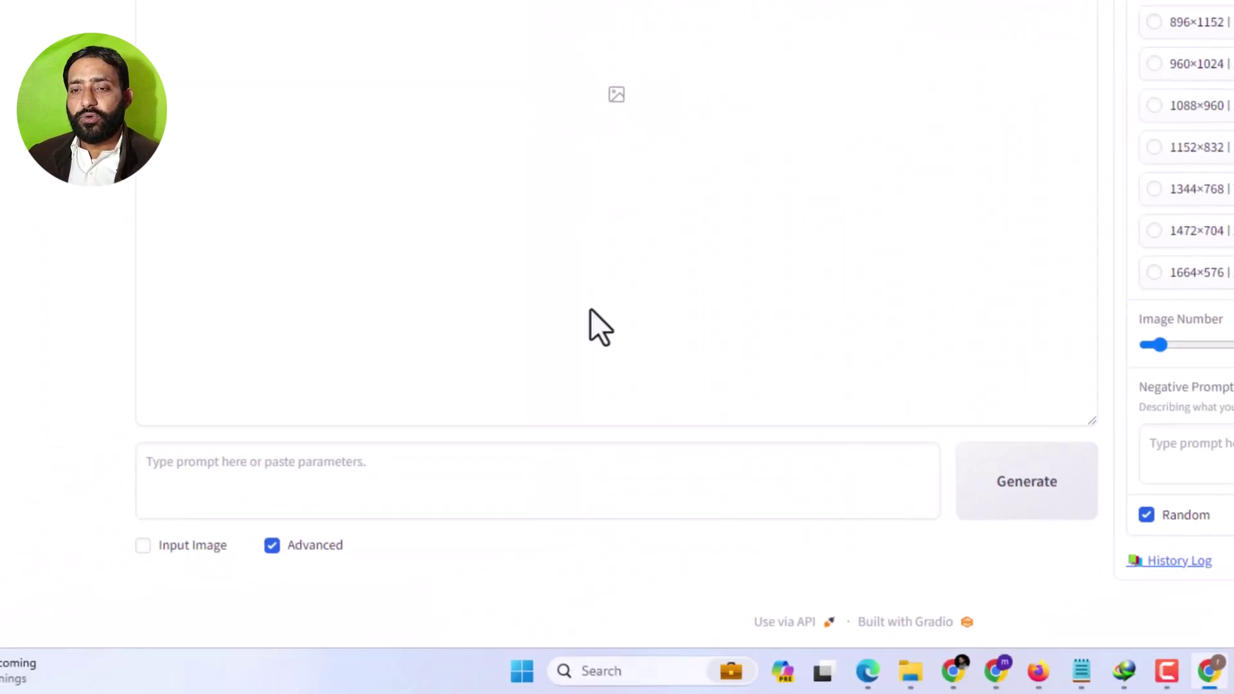
Step: Enable Input Image and load httpsanatomy360.info (4).jpg into the first Image Prompt slot
click(185, 548)
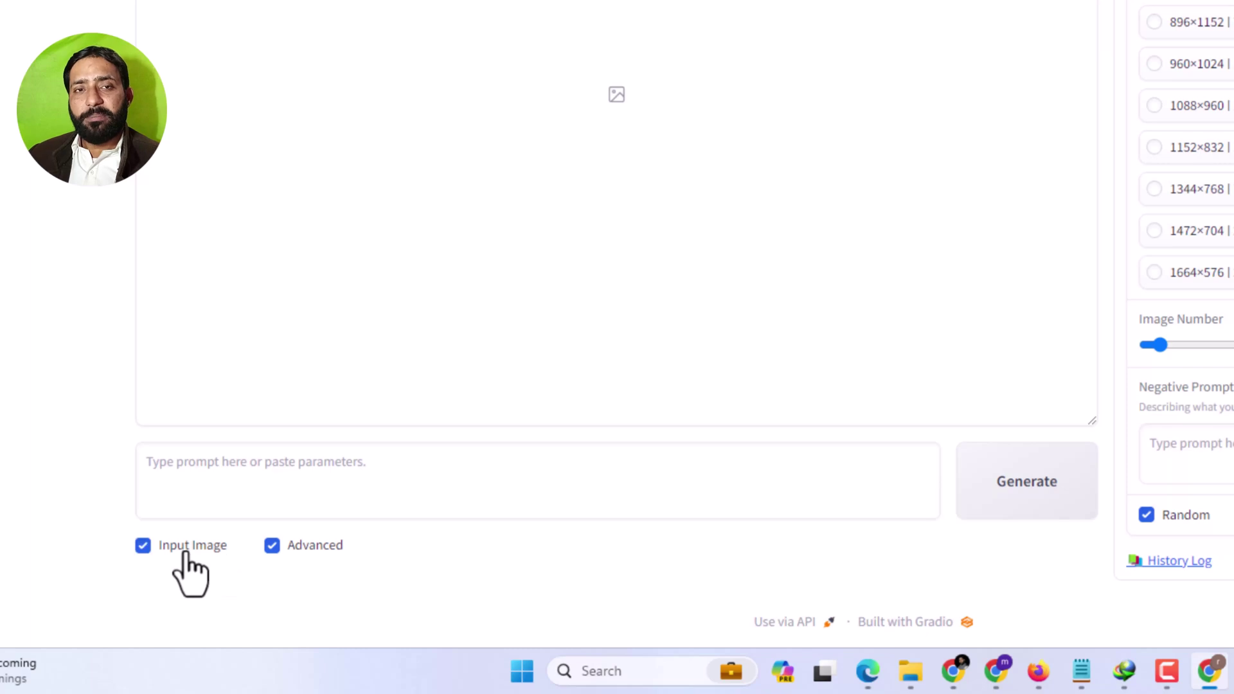
scroll(22, 419, down, 4)
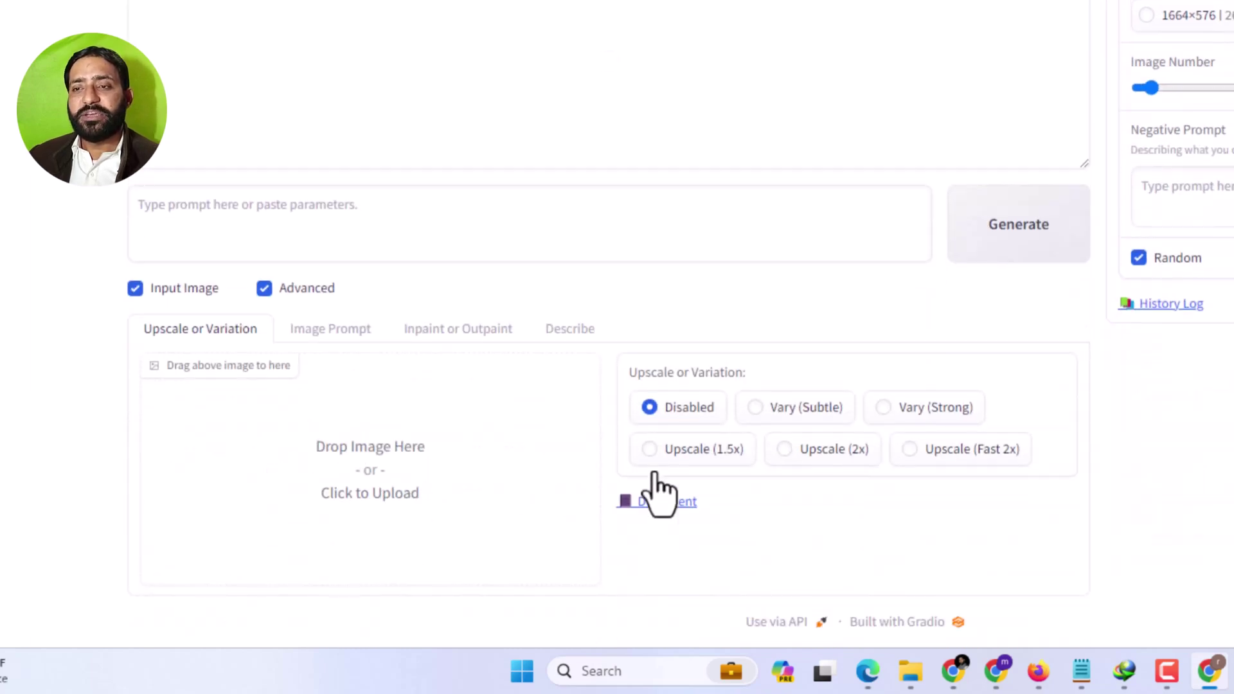
click(331, 341)
scroll(331, 353, down, 5)
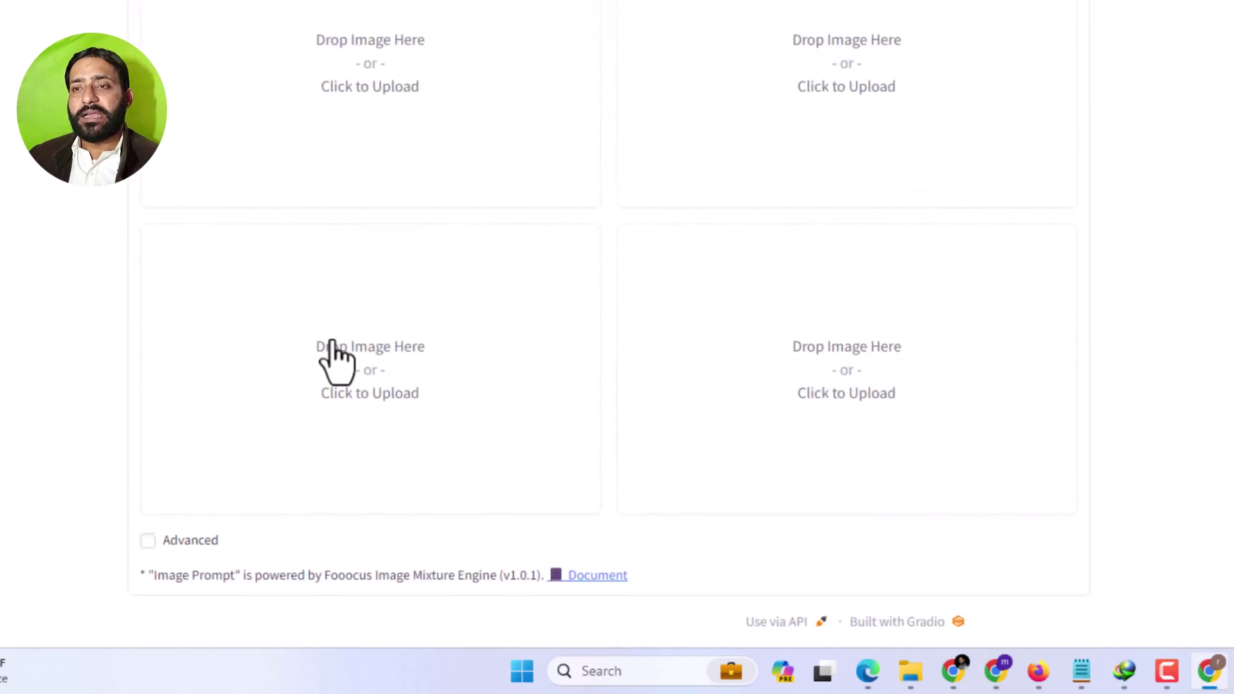
click(389, 75)
click(291, 238)
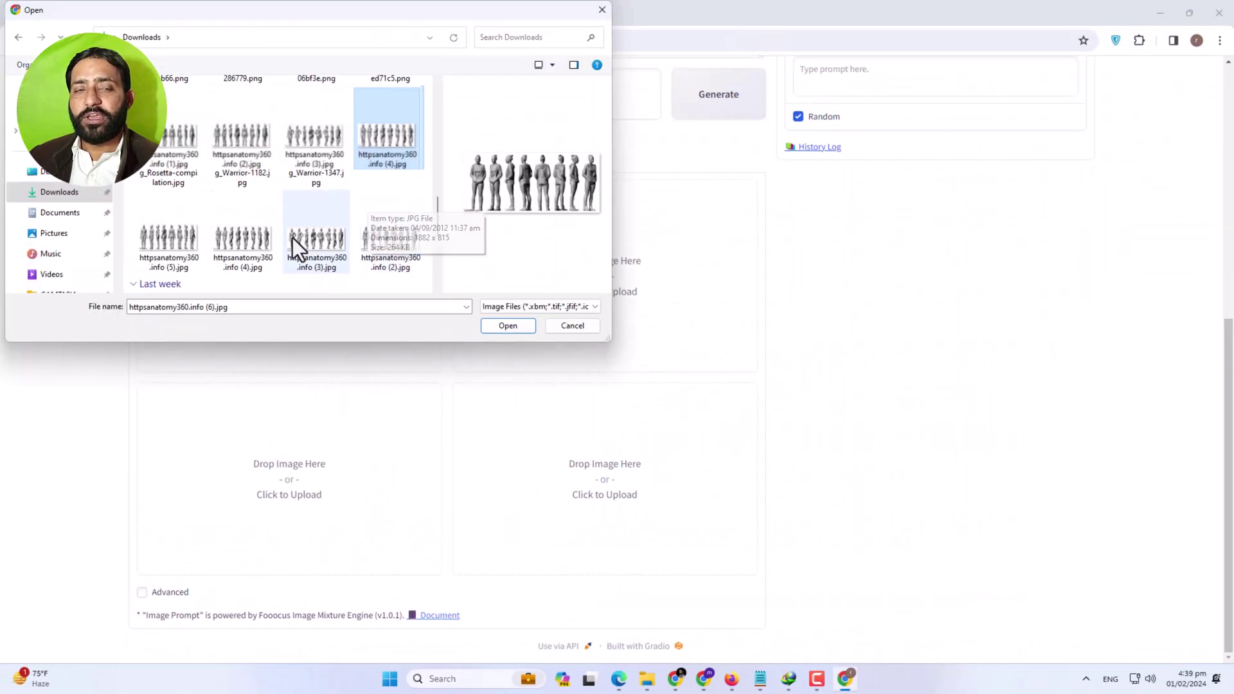
click(252, 239)
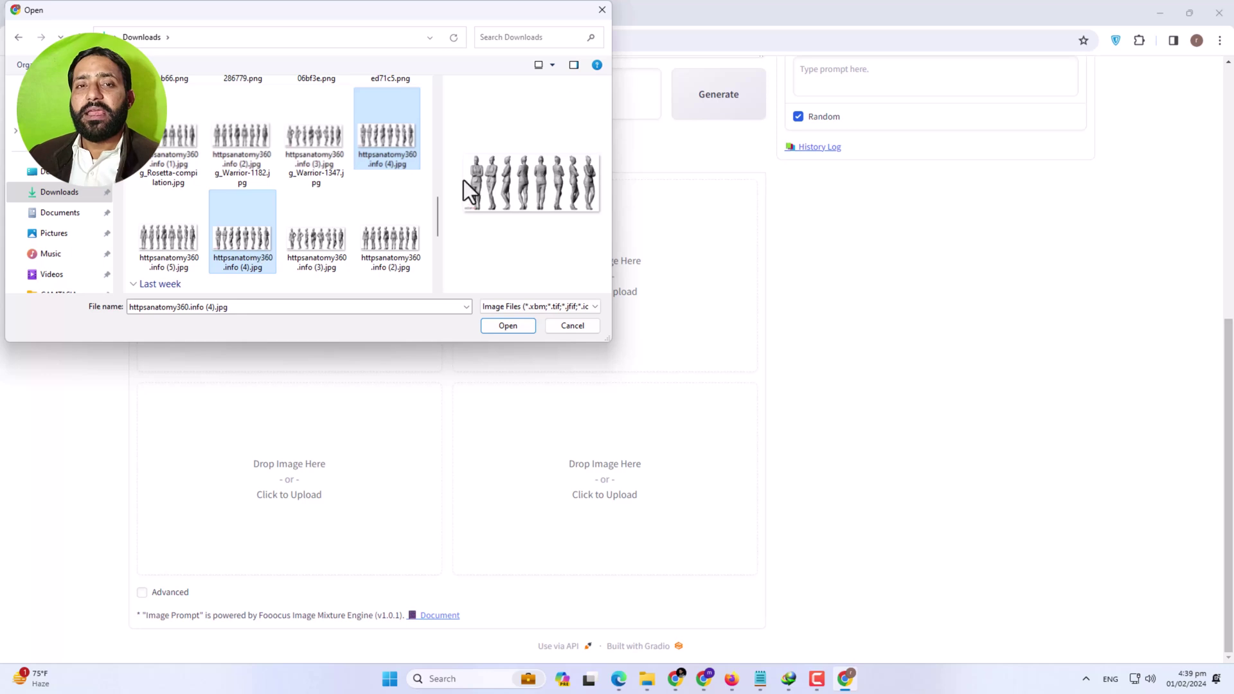
click(499, 327)
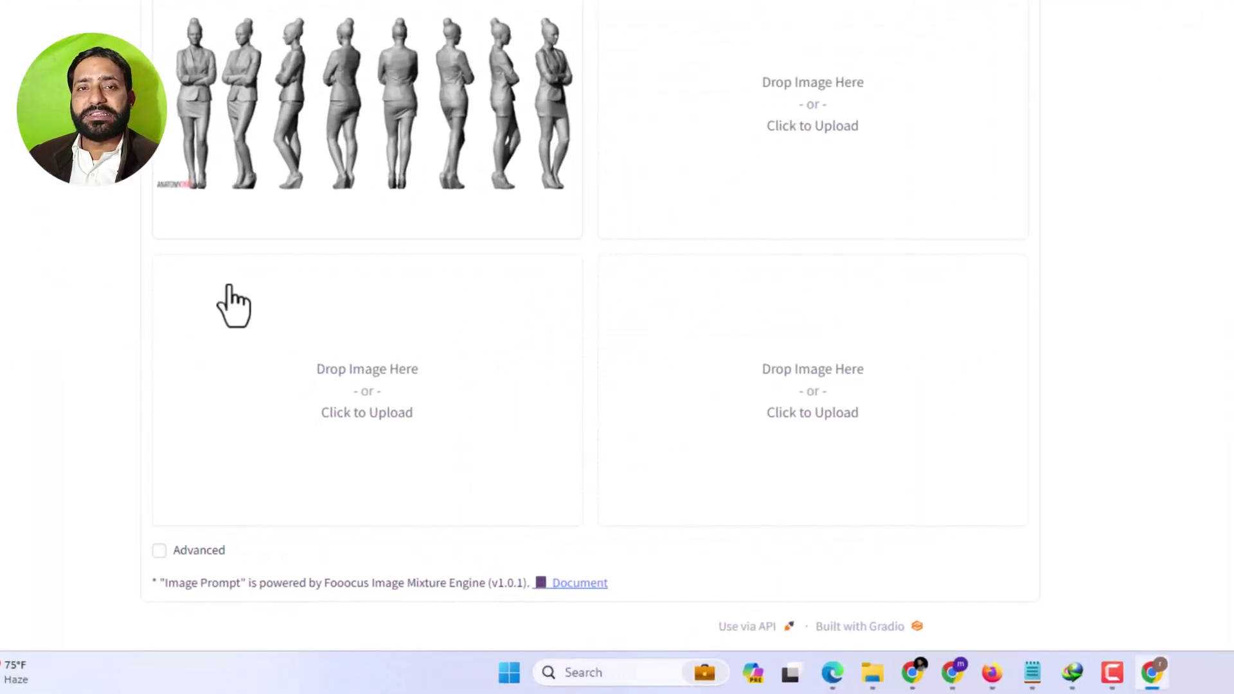
Step: Show the advanced image prompt options and set the first image to PyraCanny, Stop At 0.997 and Weight 0.821
click(187, 546)
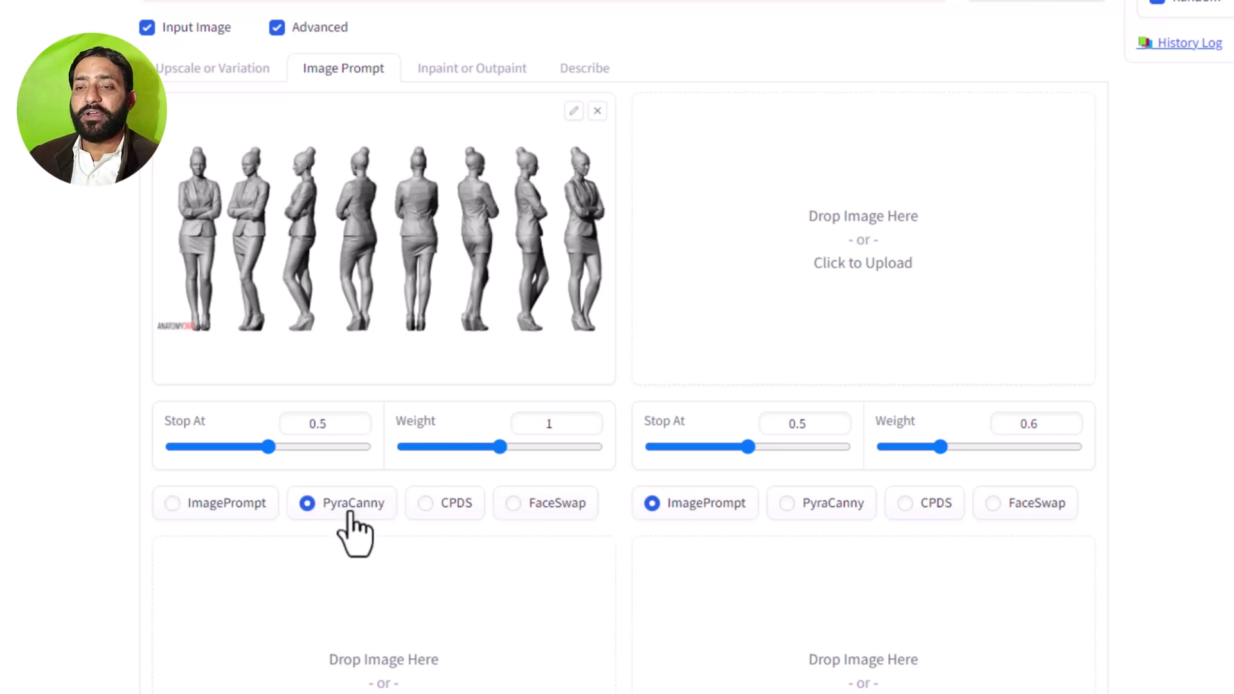
click(363, 448)
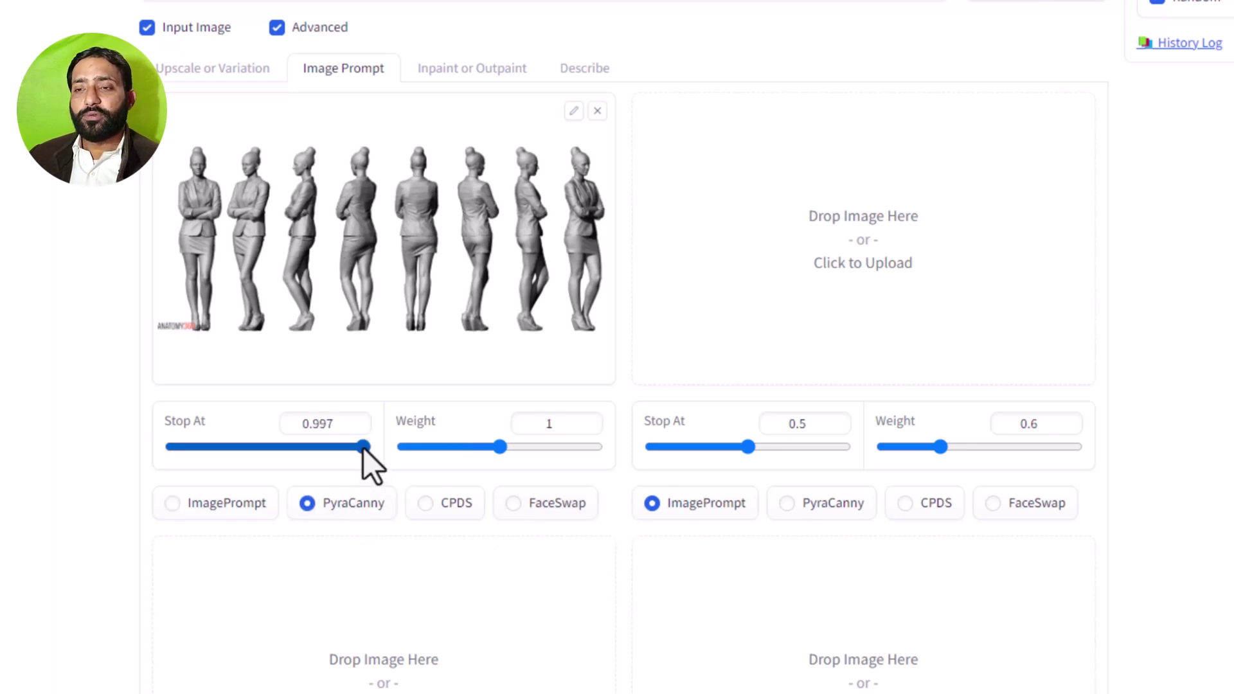
drag(501, 450, 484, 452)
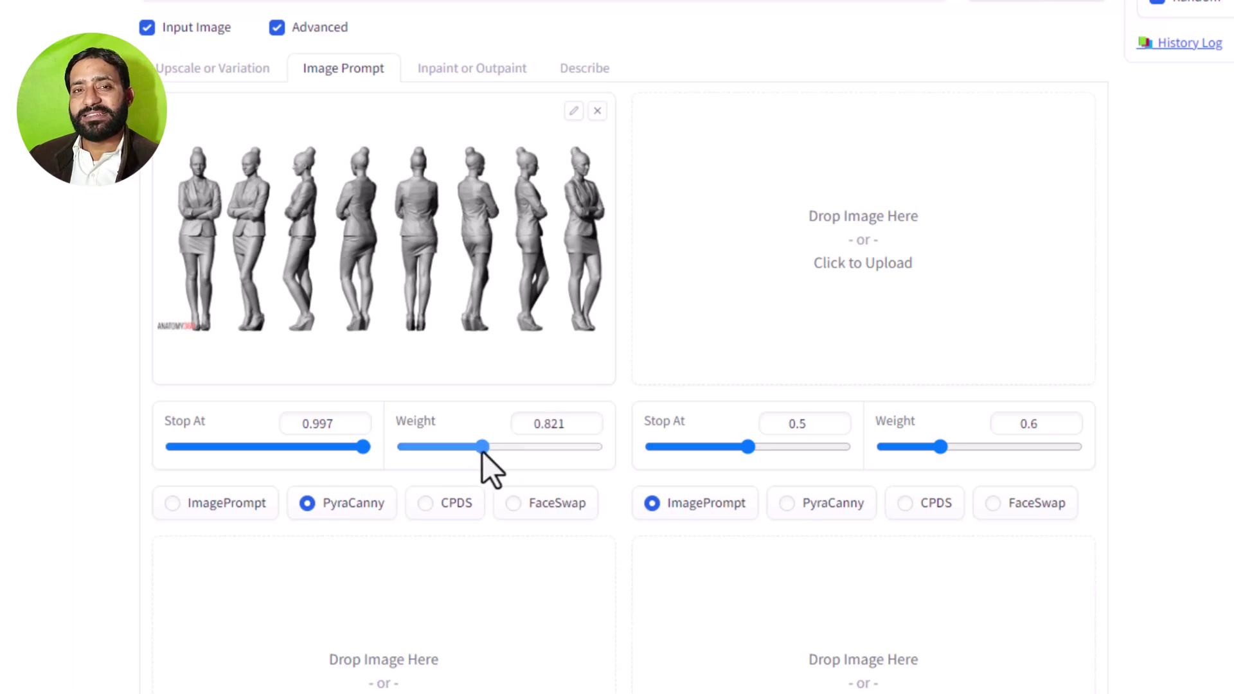
Step: Begin the prompt with "8k, masterpiece, high quality, beautiful women, office lady, 21y old,"
scroll(356, 387, up, 5)
click(358, 249)
text(8k)
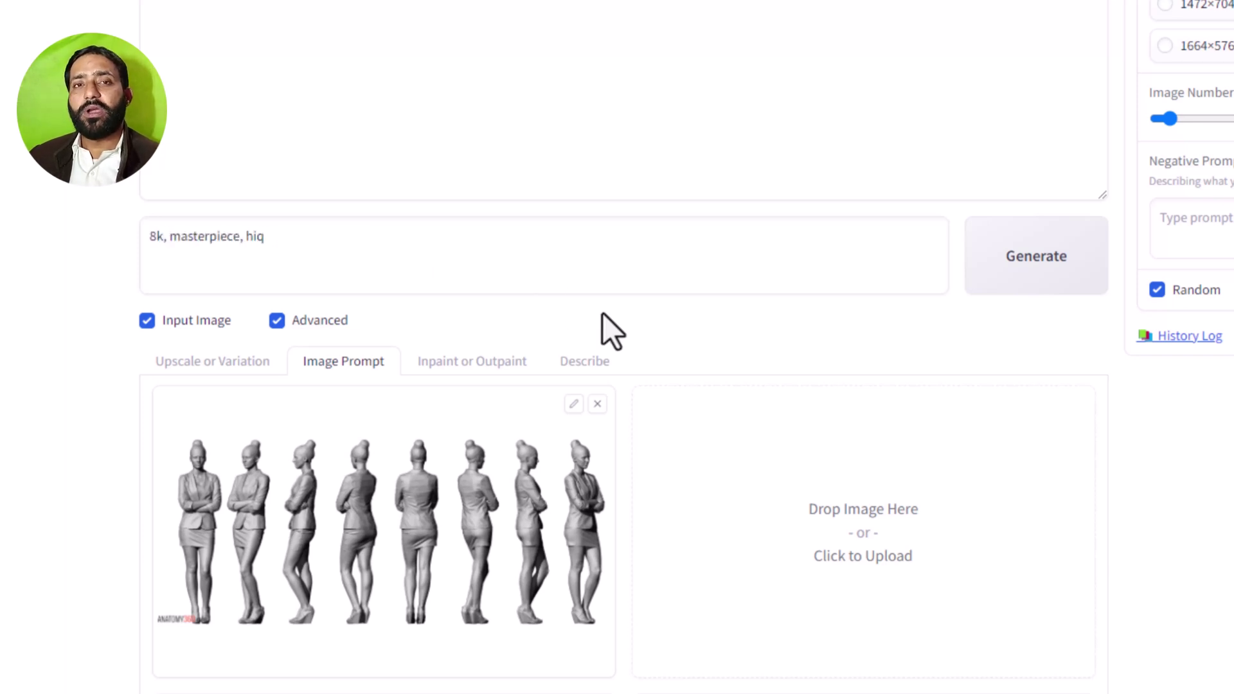
text(, masterpiece, high quality, beautiful woem)
key(BackSpace)
key(BackSpace)
text(men, office lady, 21y old, )
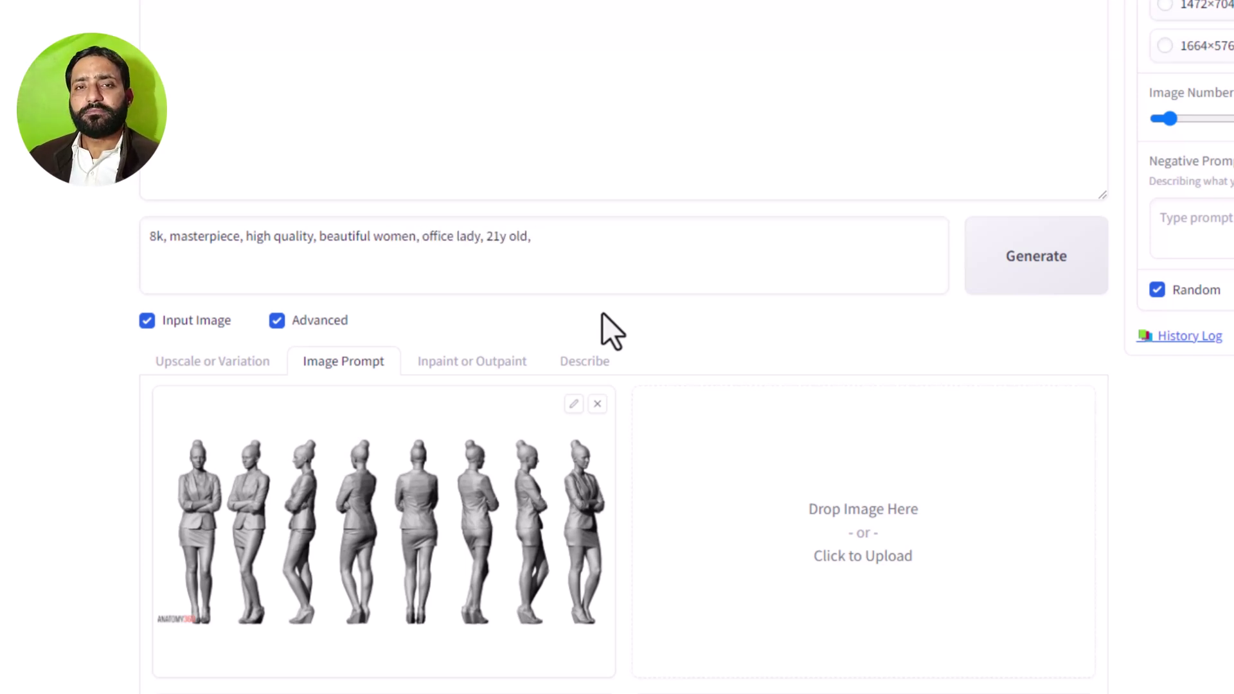
Step: Extend the prompt with "blond color, blond hair, office dress, ( black office coat), (red short), black office coat, red short, standing, random pose" and generate the images
text(blond color, blond hair, office dress, ( black office coat), ()
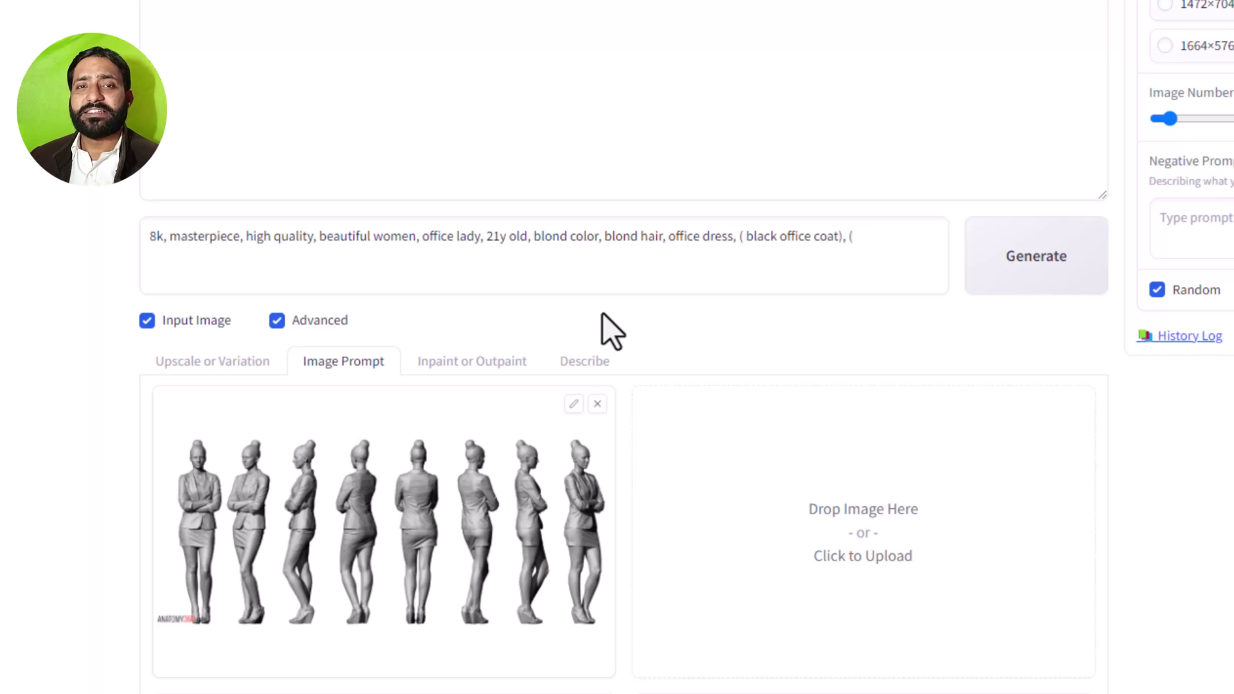
text(red short),)
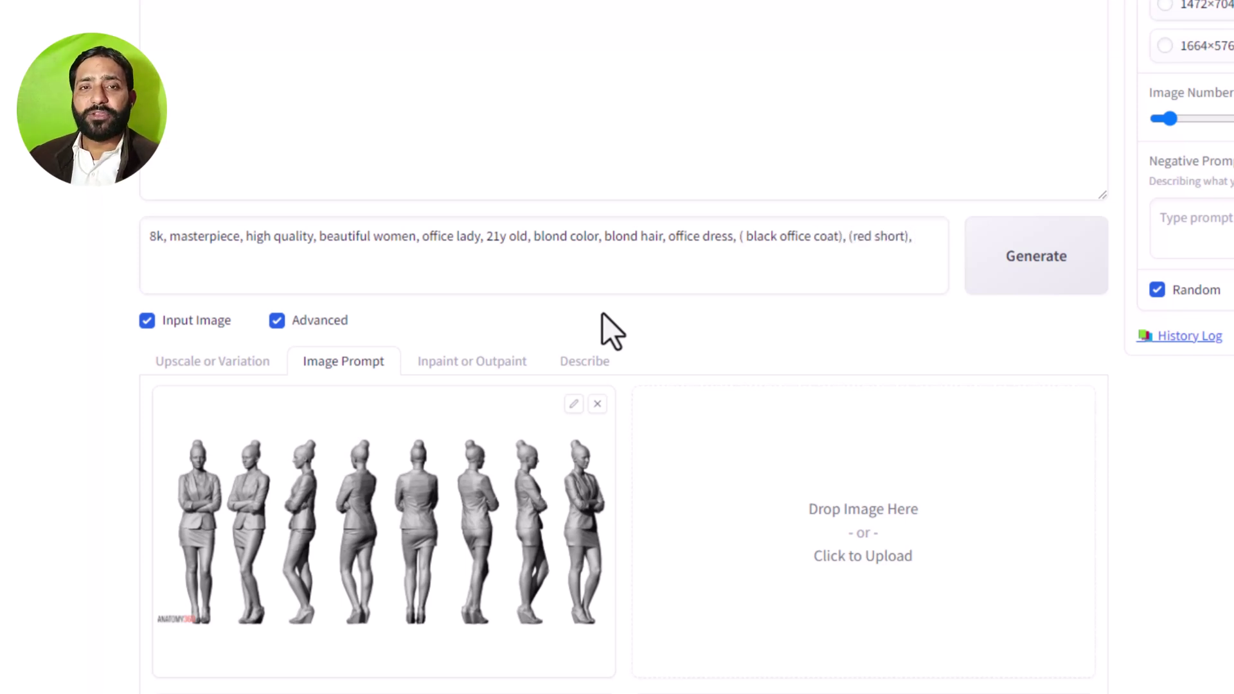
text( black office coat, red shor)
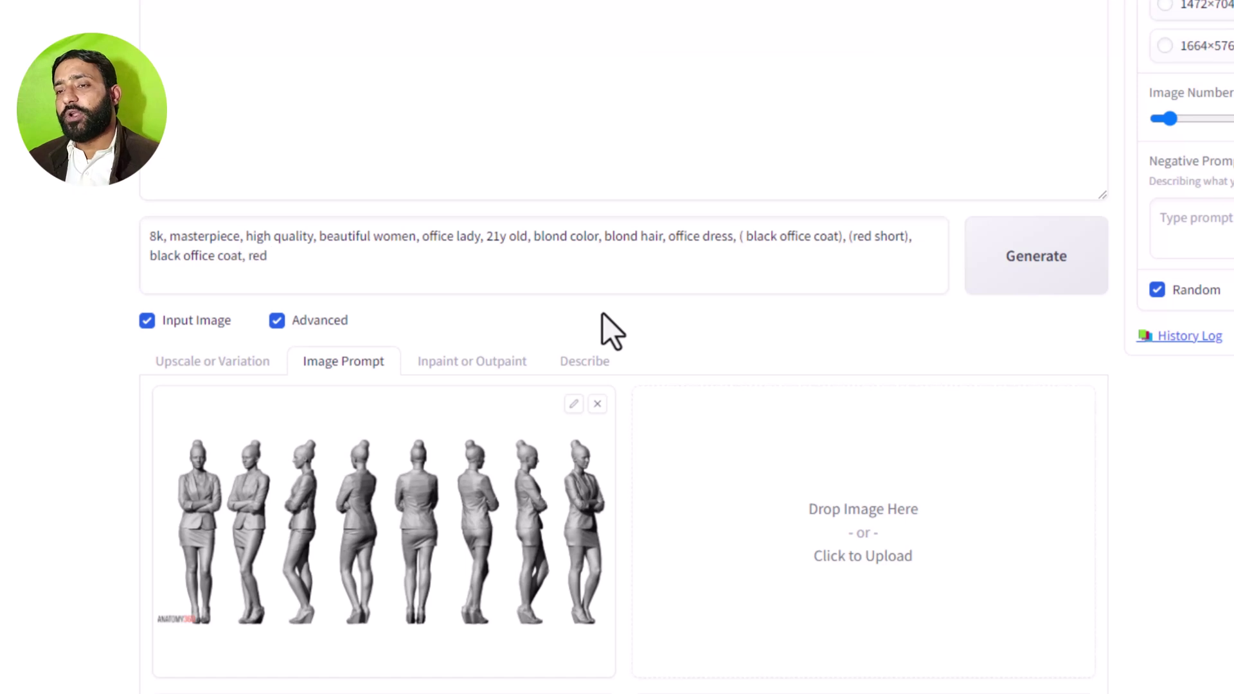
text(t, standing, random pose)
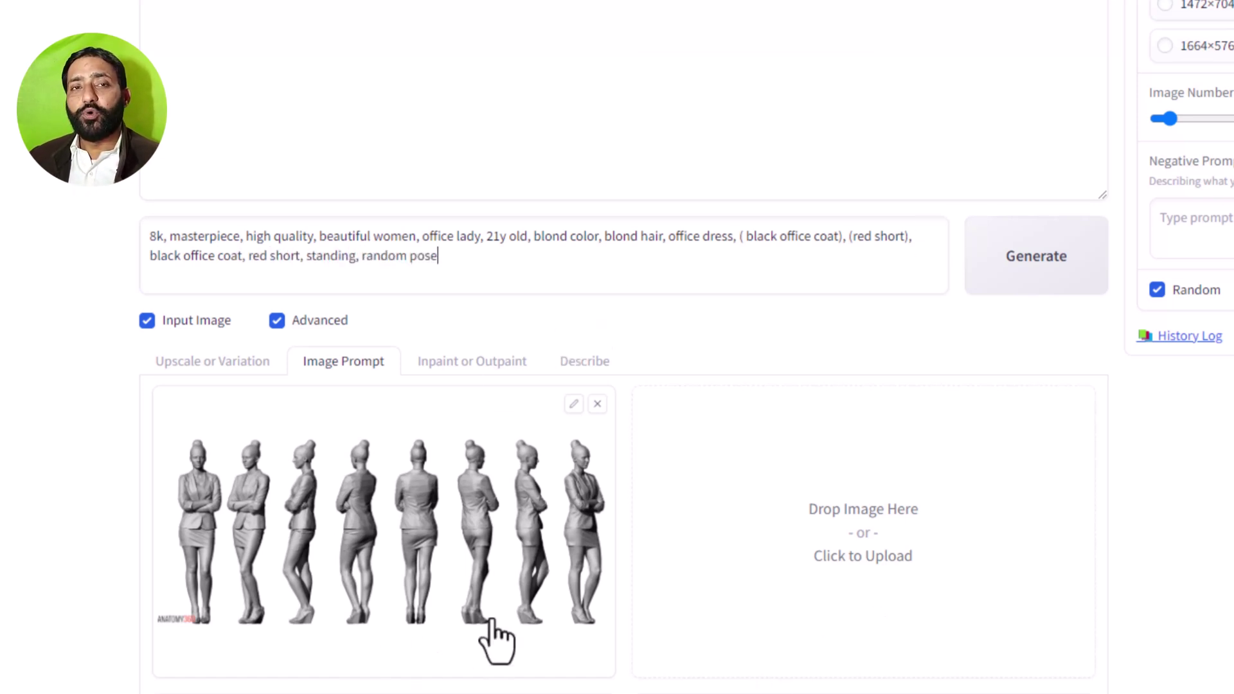
click(1020, 286)
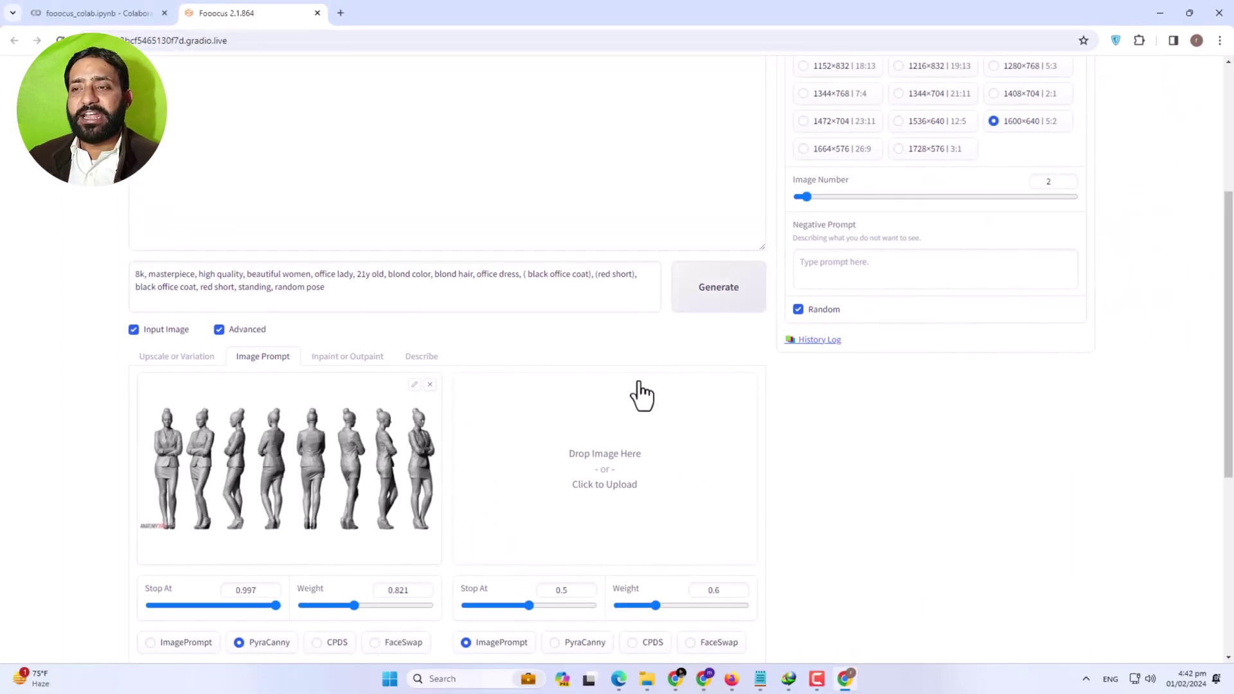
scroll(571, 440, up, 1)
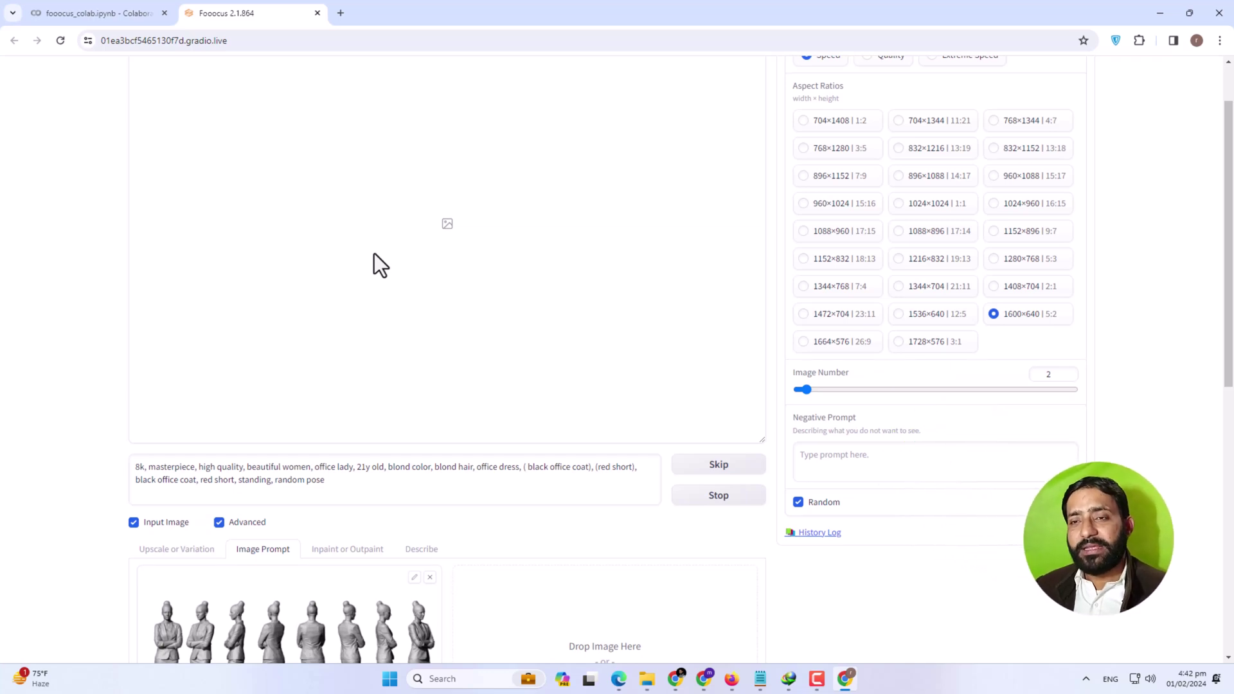
Step: Check the image generation progress in the Colab notebook's output log and return to Fooocus
click(126, 14)
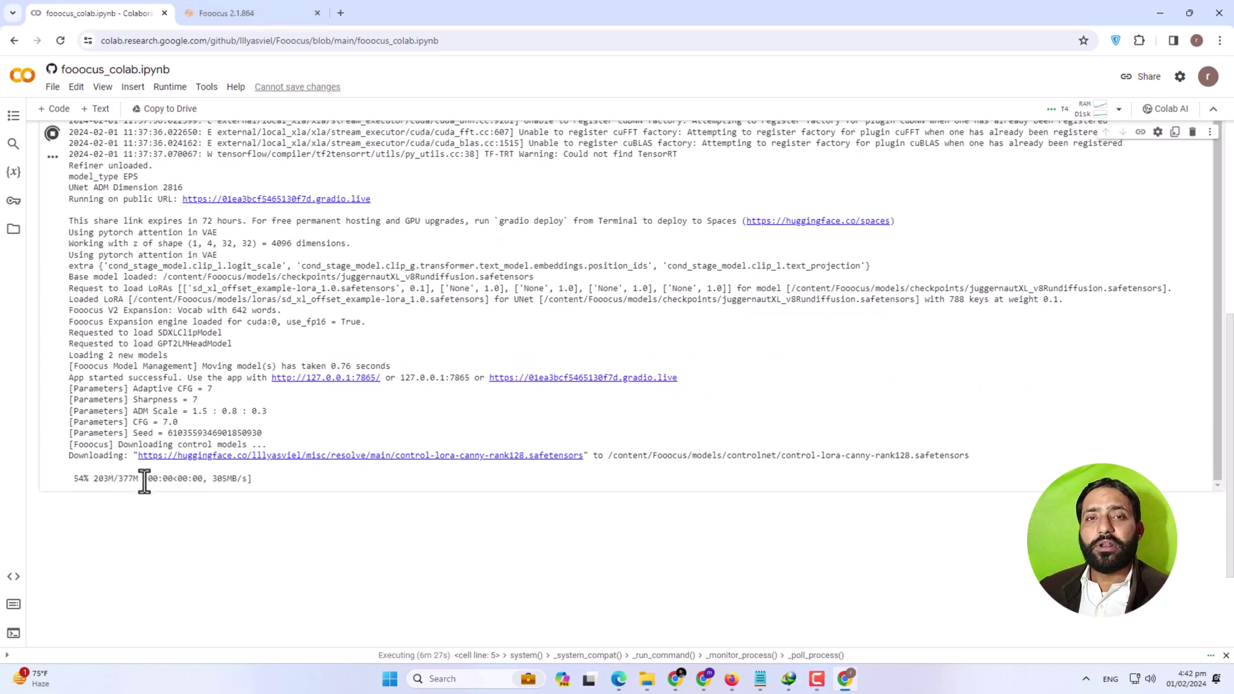
drag(69, 478, 263, 483)
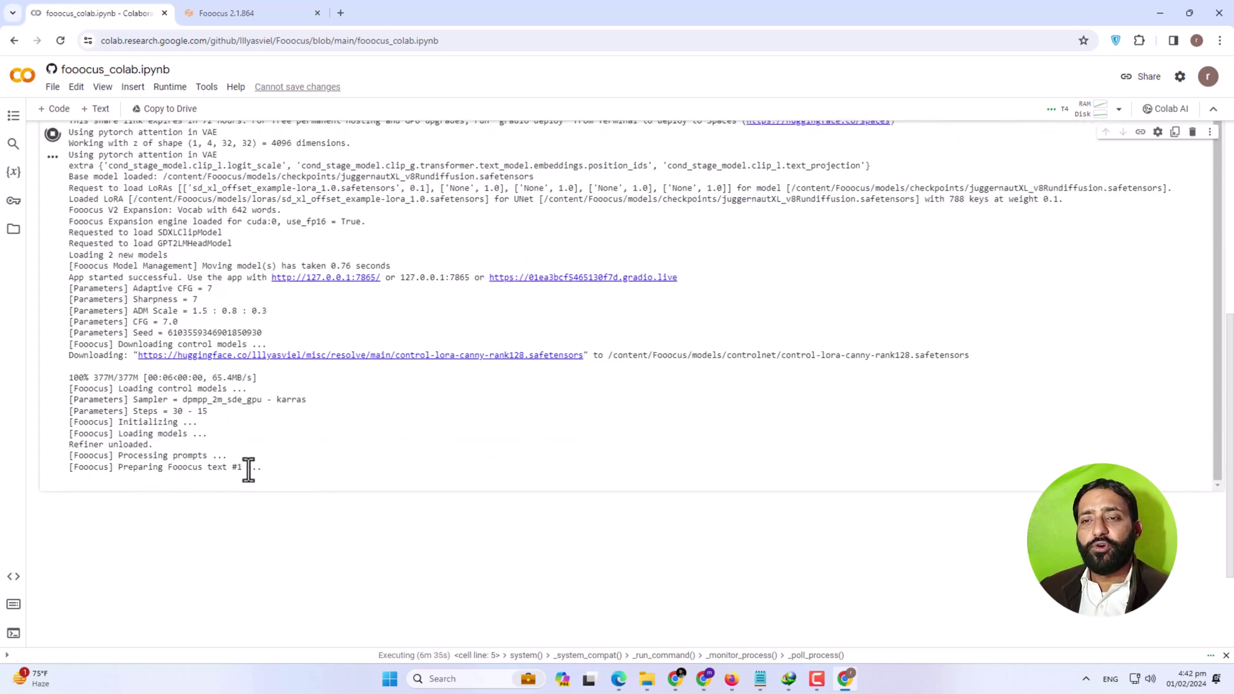
click(226, 13)
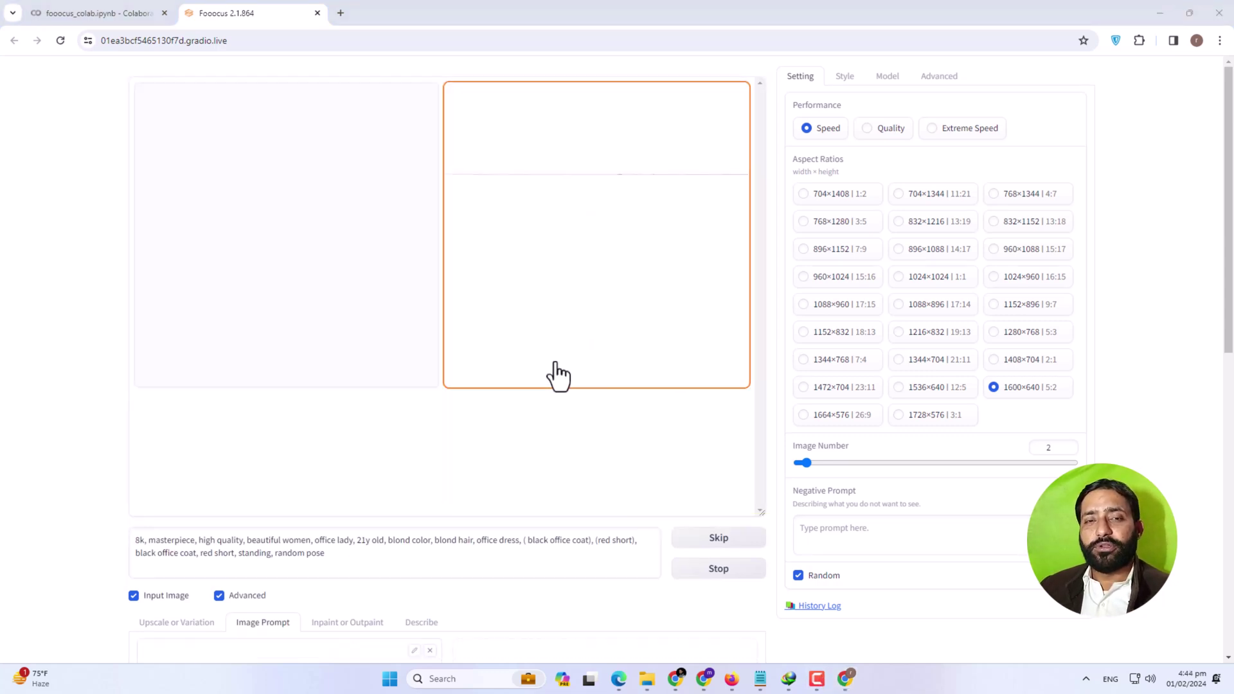
Step: Compare the two generated office-lady line-ups with the pose reference and view them enlarged
scroll(321, 594, down, 2)
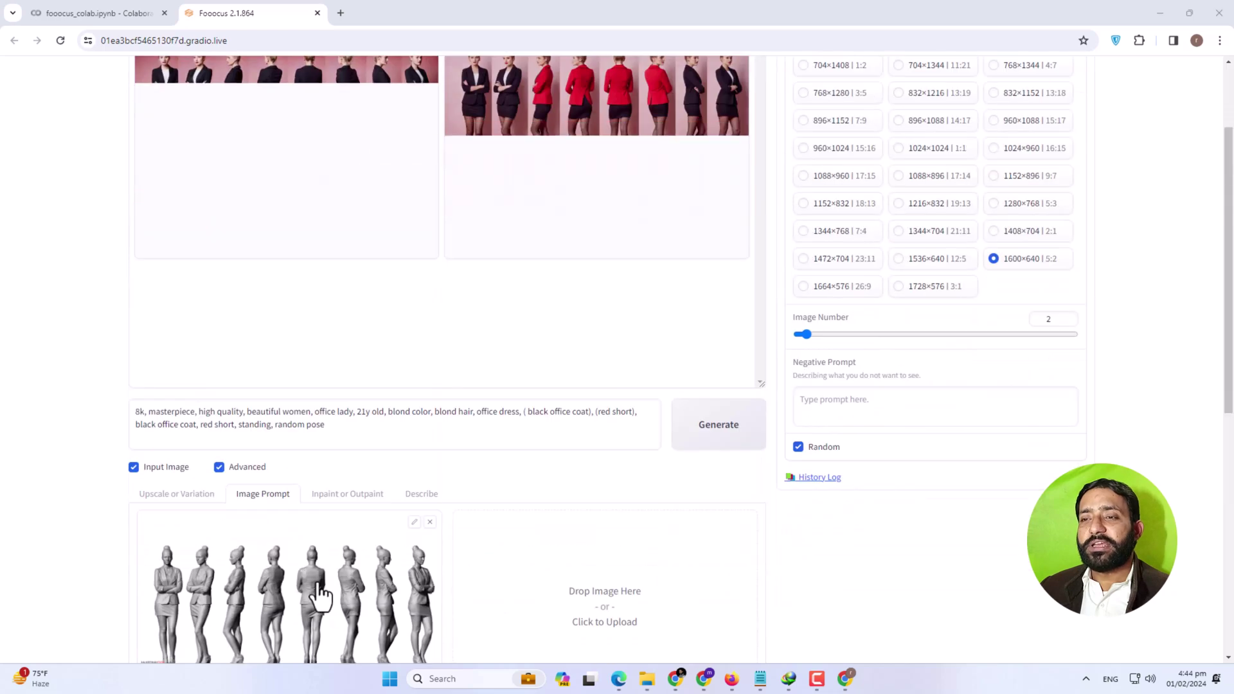
scroll(402, 518, up, 2)
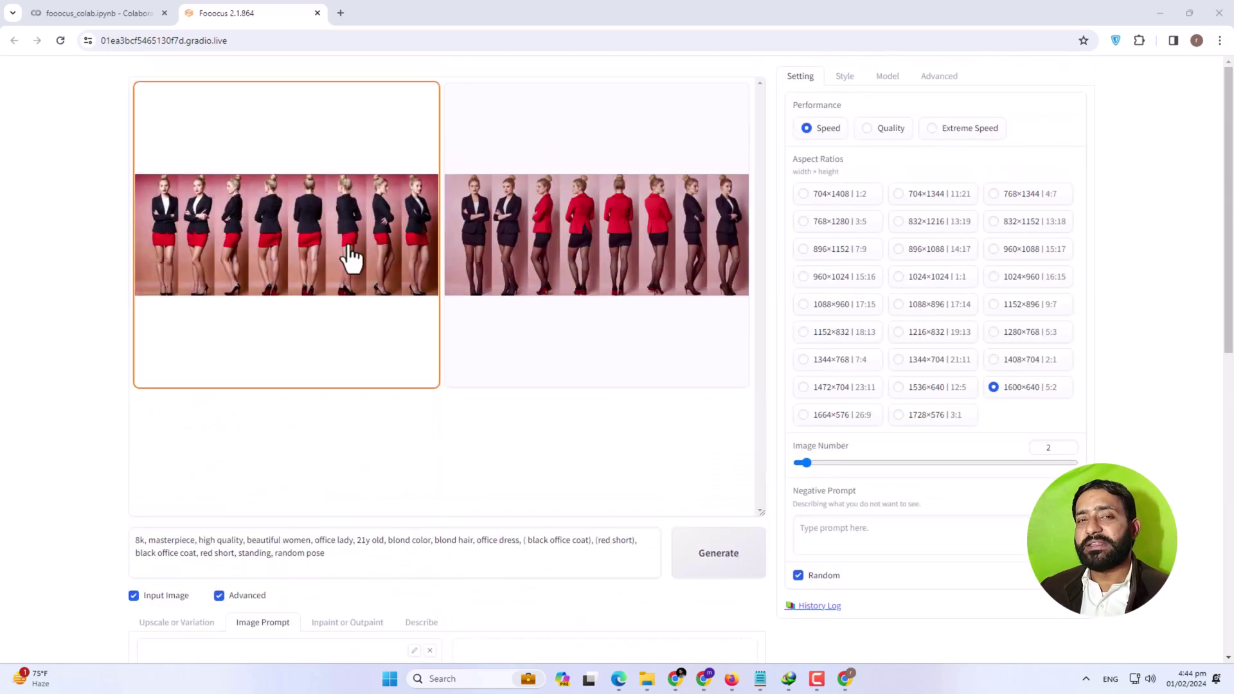
click(351, 259)
click(506, 315)
click(233, 298)
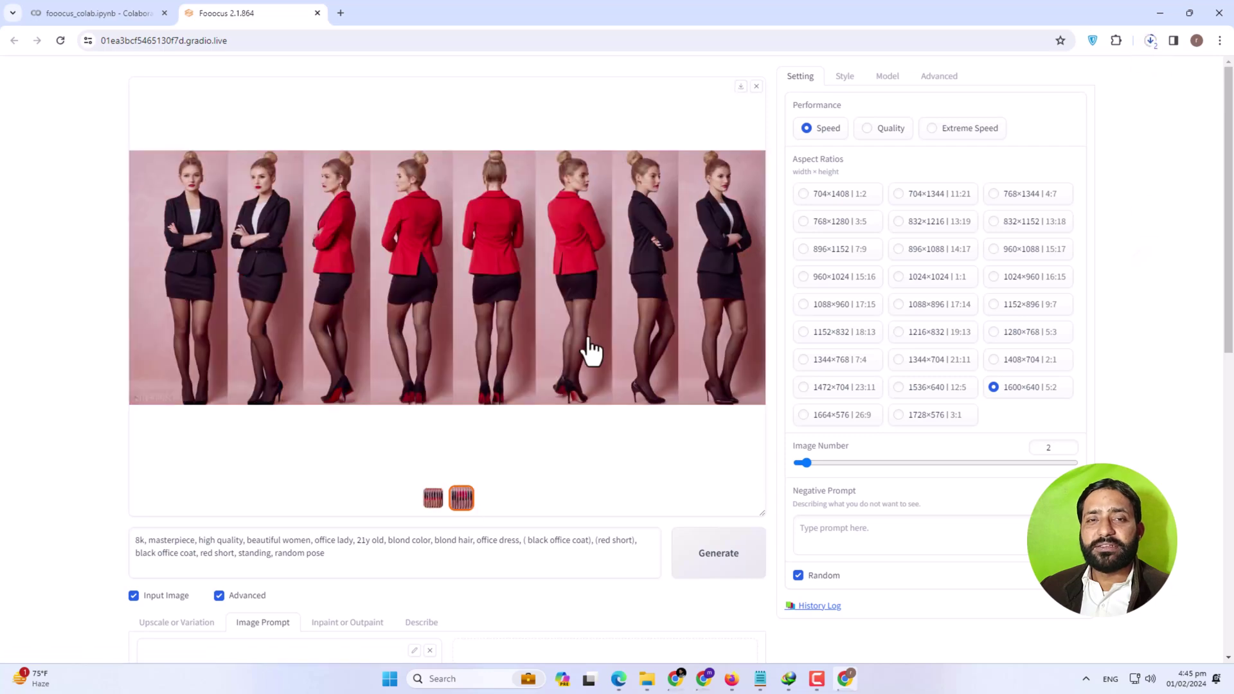
scroll(587, 349, down, 2)
scroll(413, 311, up, 2)
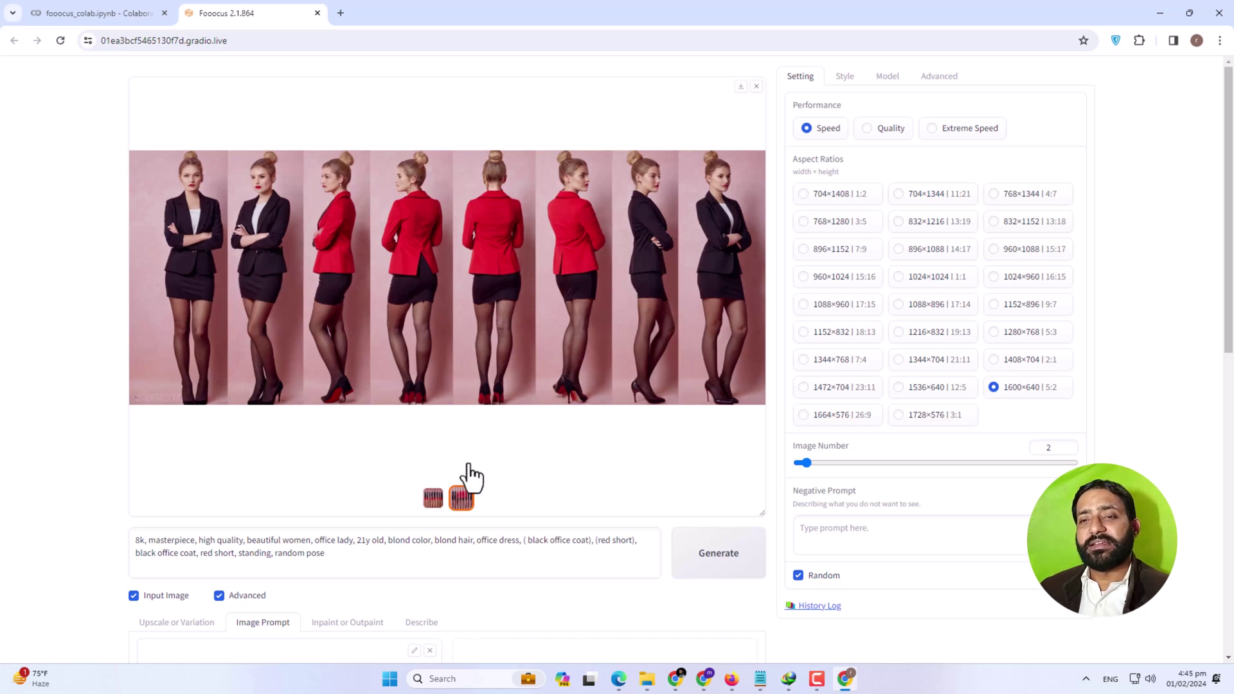
Step: Download both generated office-lady line-up images, starting with the red-skirt version
click(432, 500)
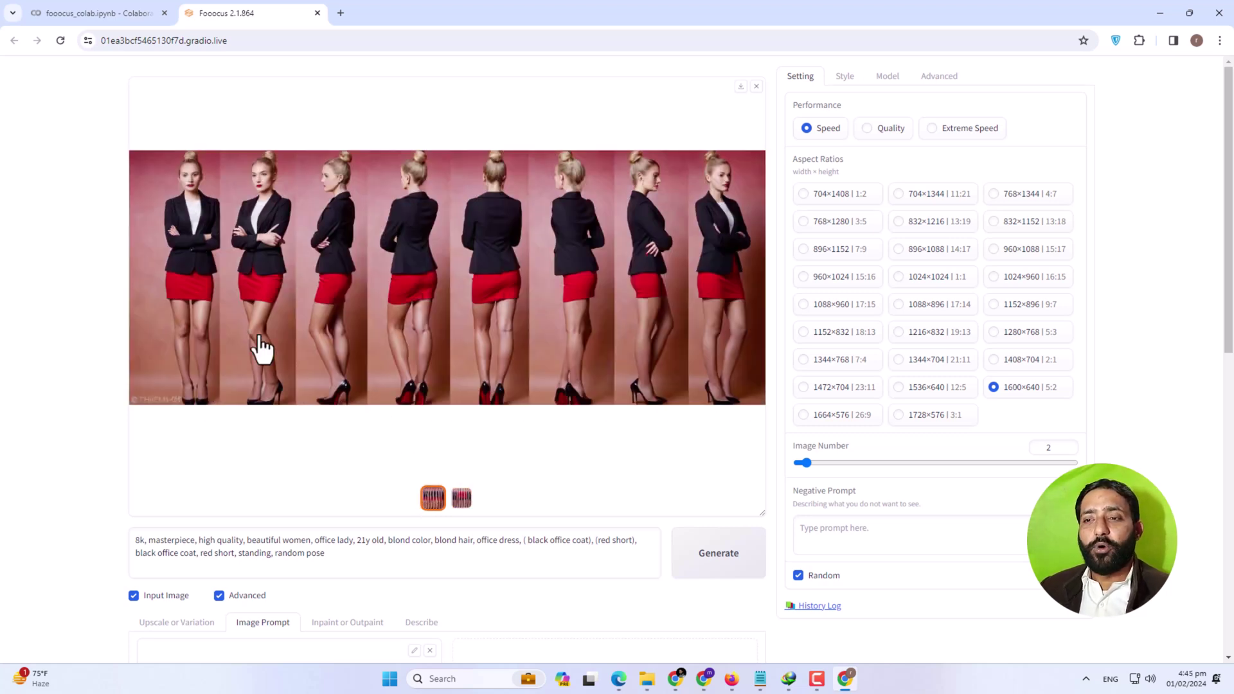
click(741, 87)
click(462, 496)
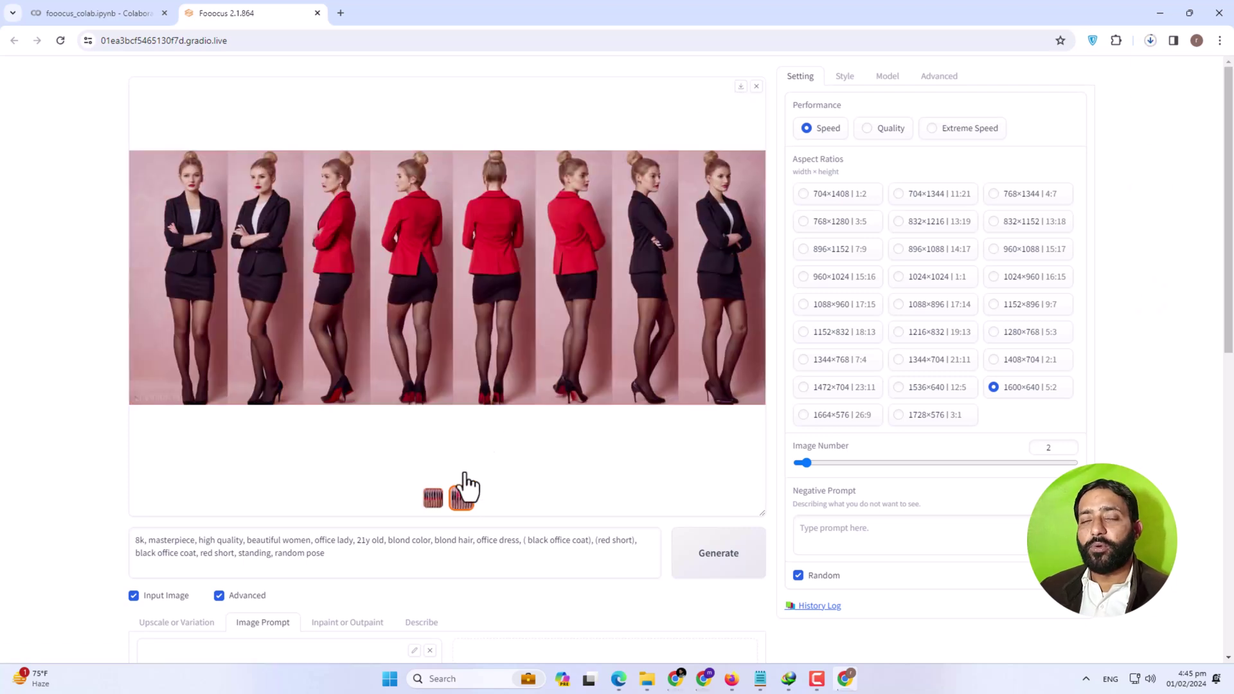
click(741, 87)
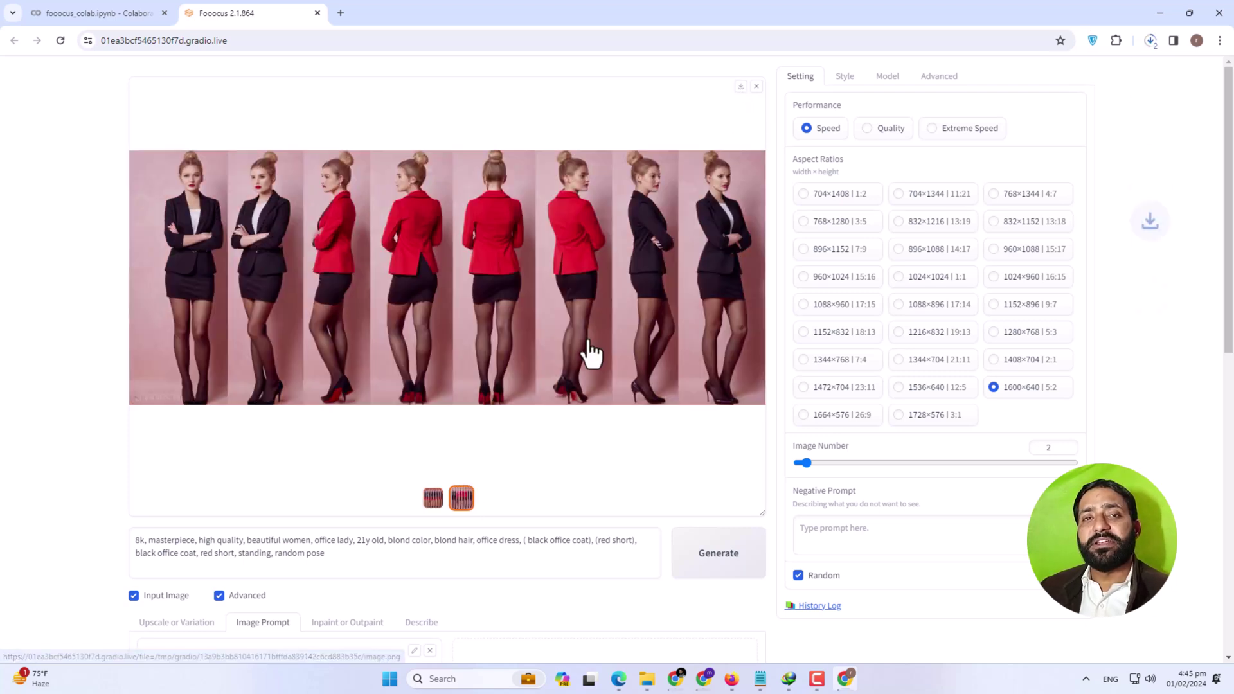
scroll(508, 385, down, 2)
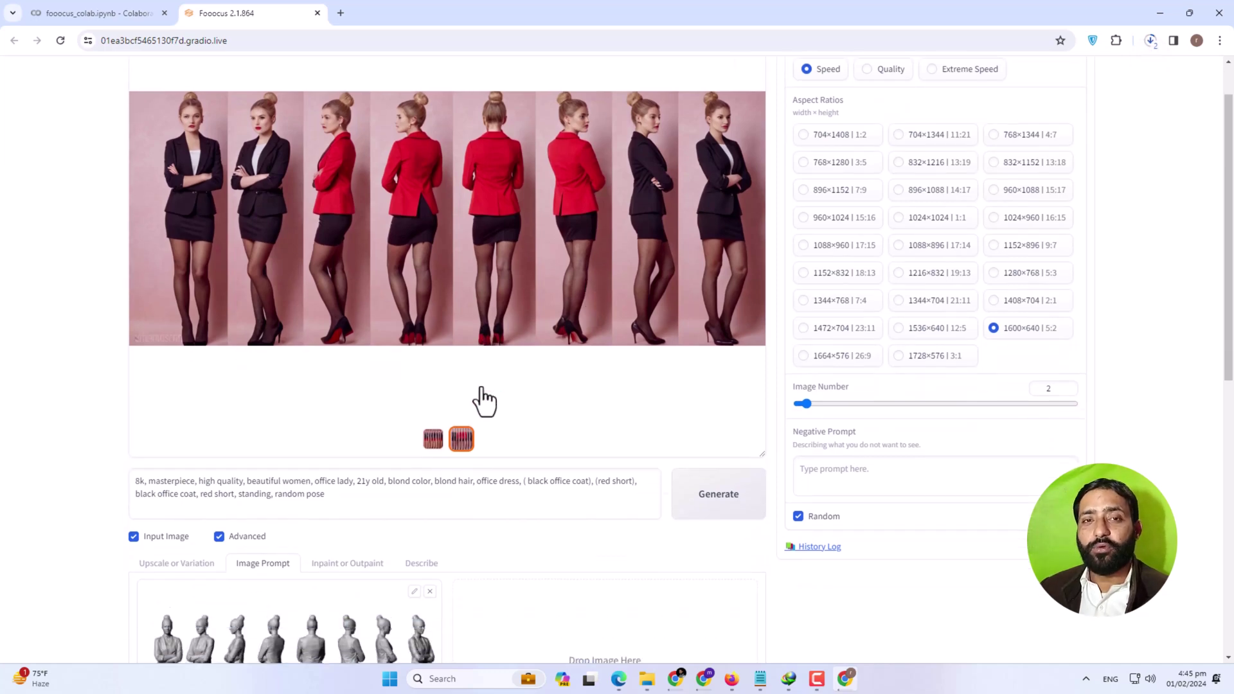
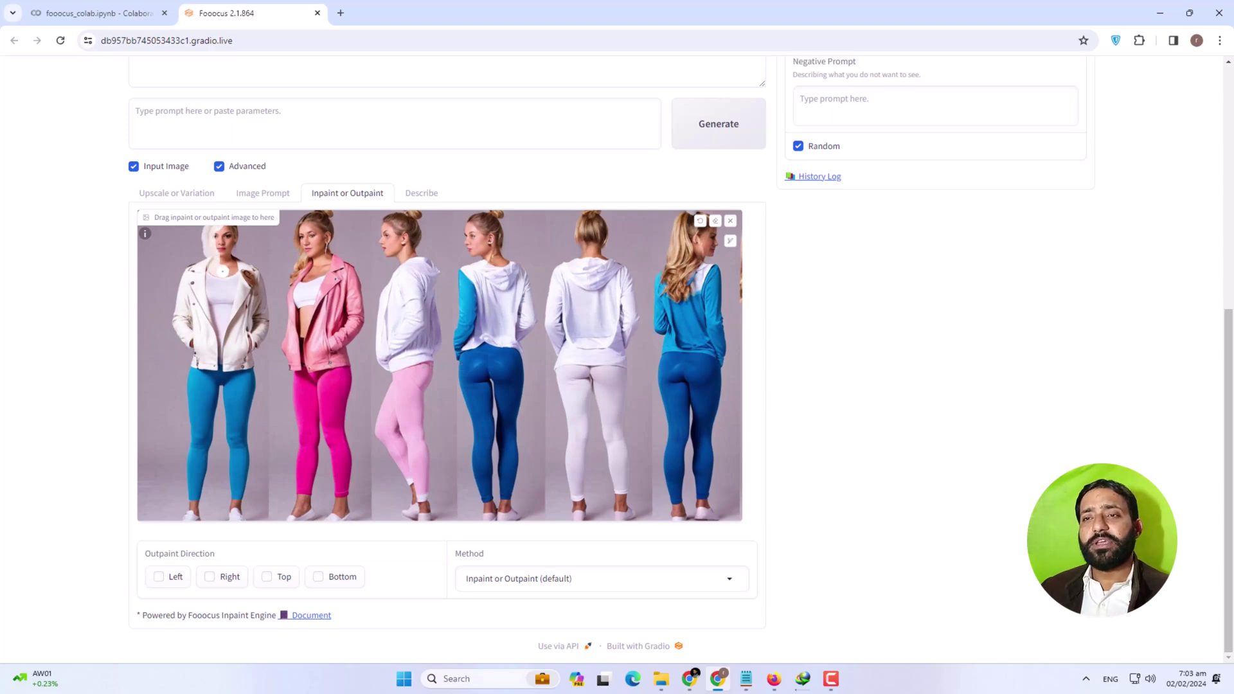
Step: Set the inpaint method to Improve Detail (face, hand, eyes, etc.) with the additional prompt "highly detailed face"
key(s)
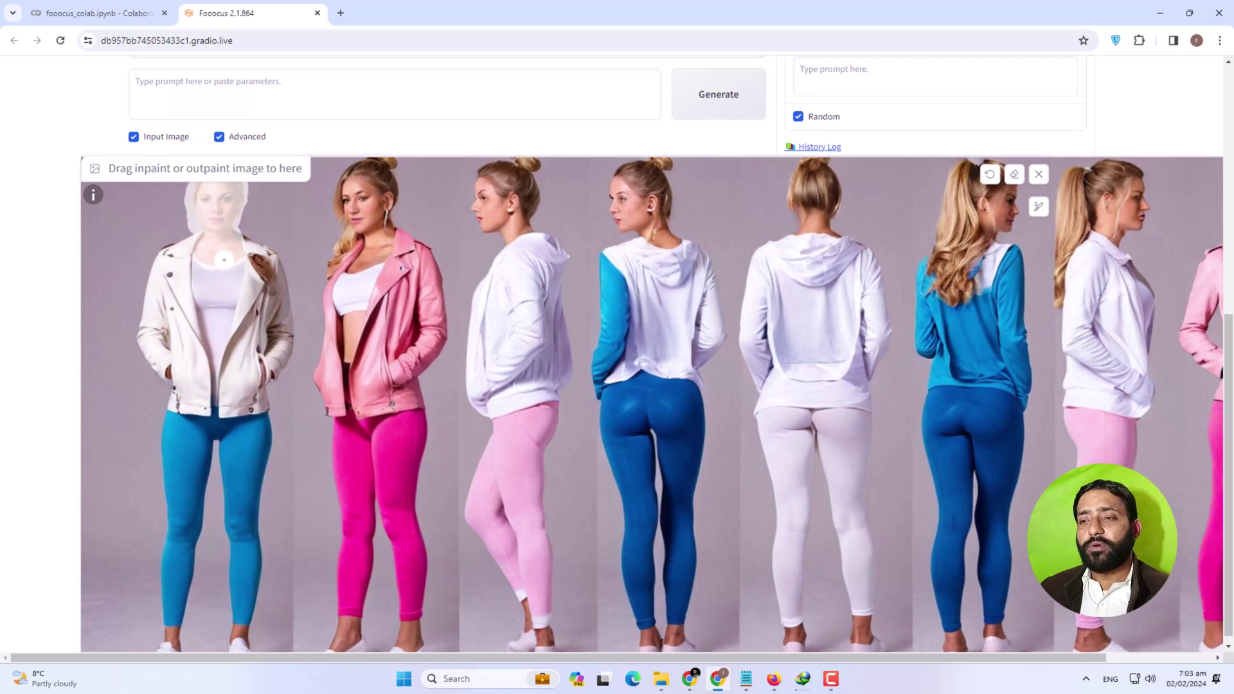
key(s)
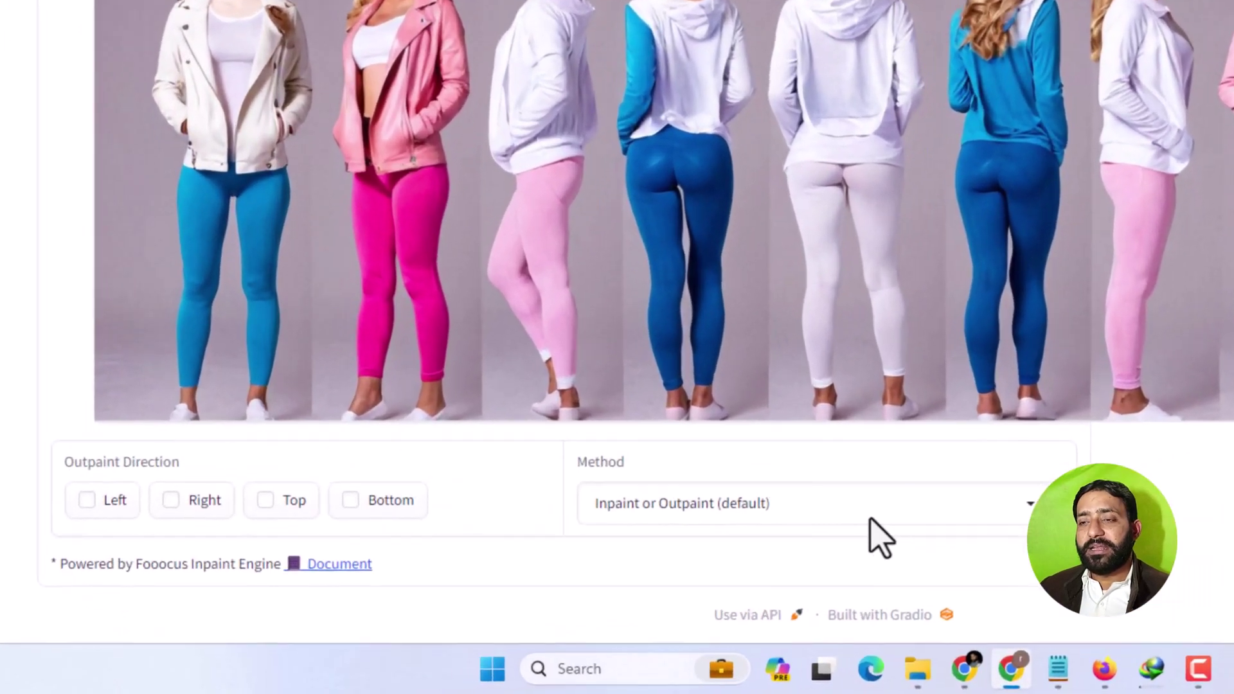
click(614, 577)
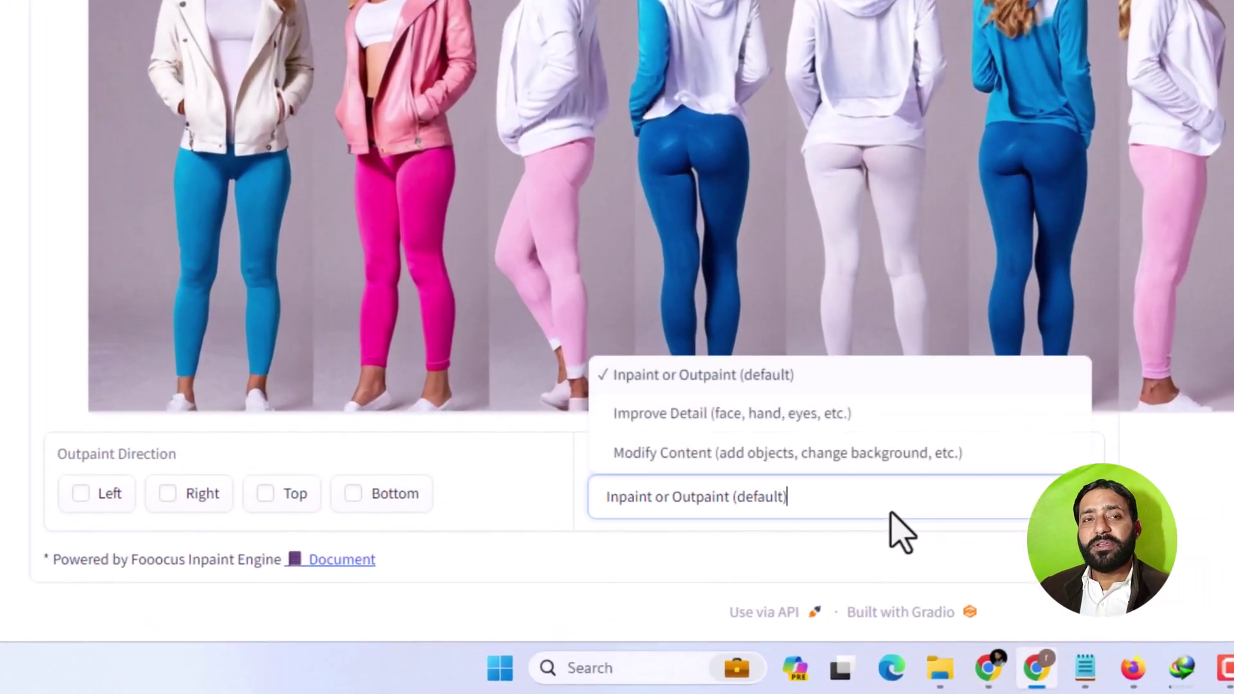
click(811, 414)
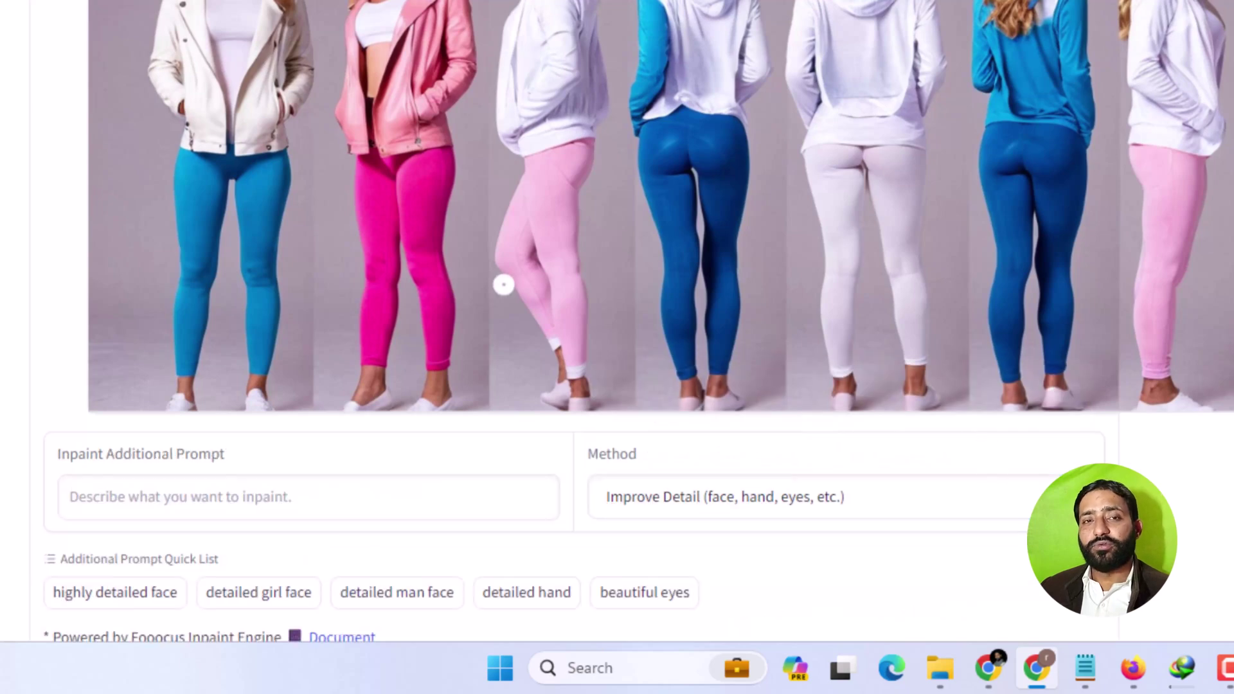
scroll(503, 283, down, 2)
scroll(503, 284, down, 2)
click(125, 518)
click(122, 515)
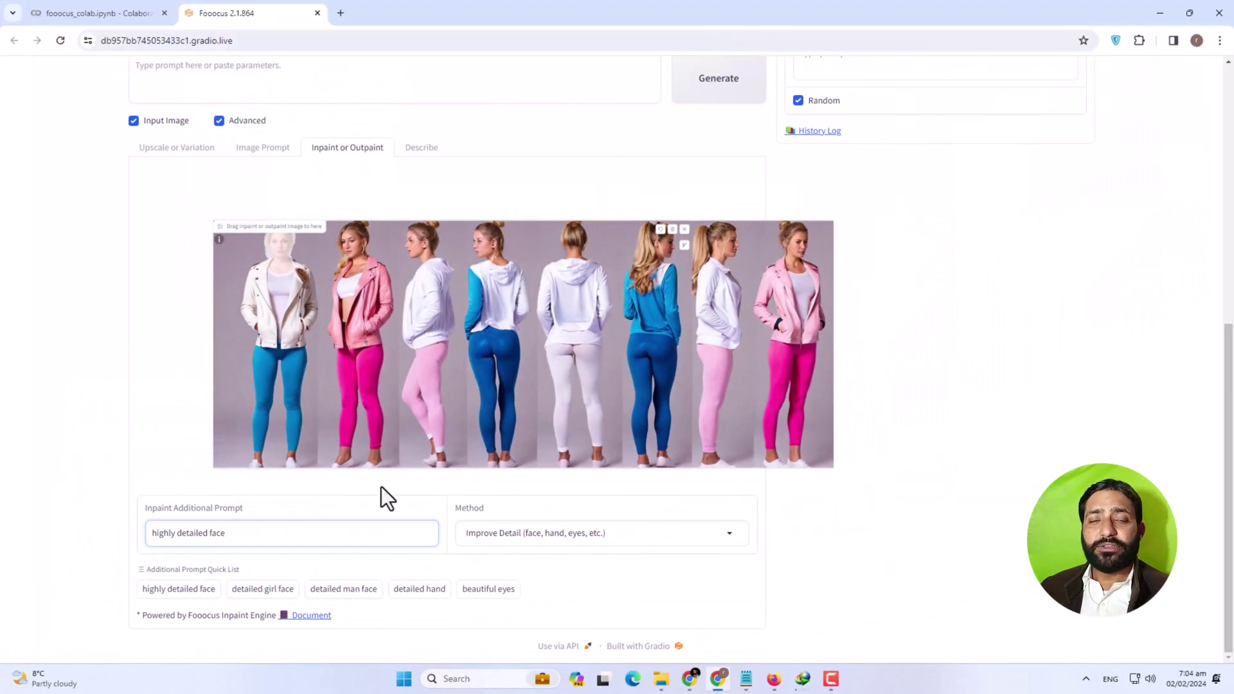
Step: Generate the inpaint of the first woman's masked face and check the model download progress in the Colab log
scroll(377, 507, up, 3)
scroll(507, 402, up, 1)
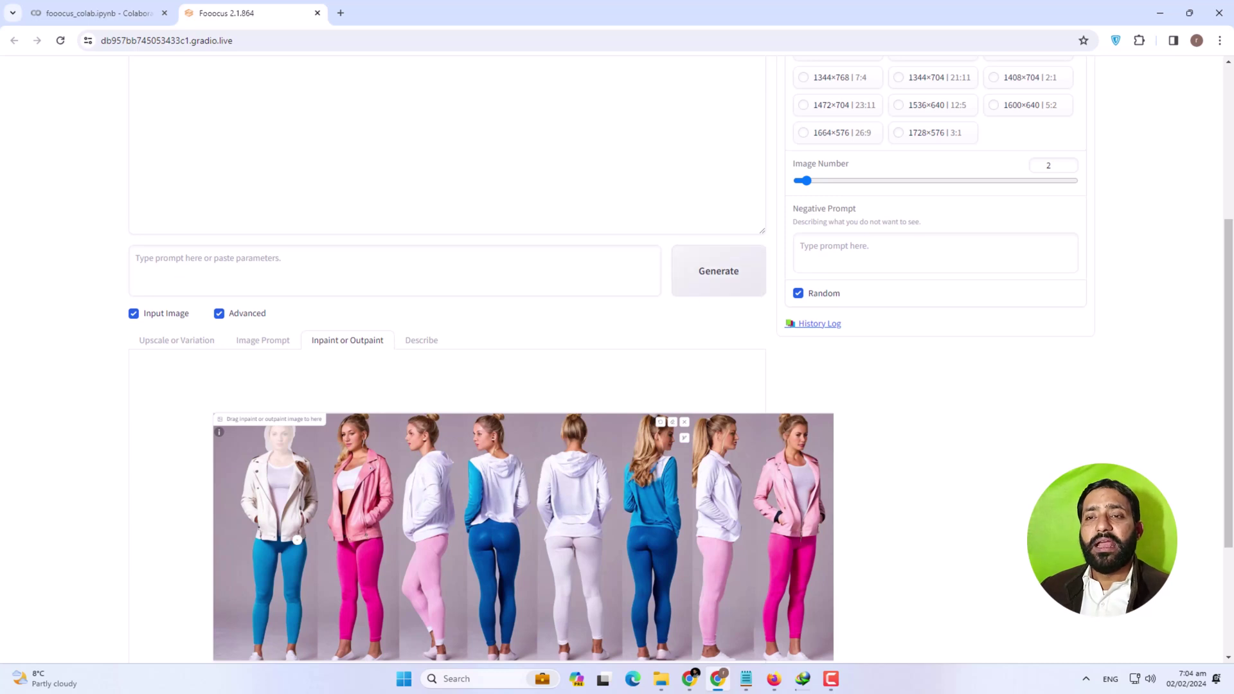
key(ctrl+Return)
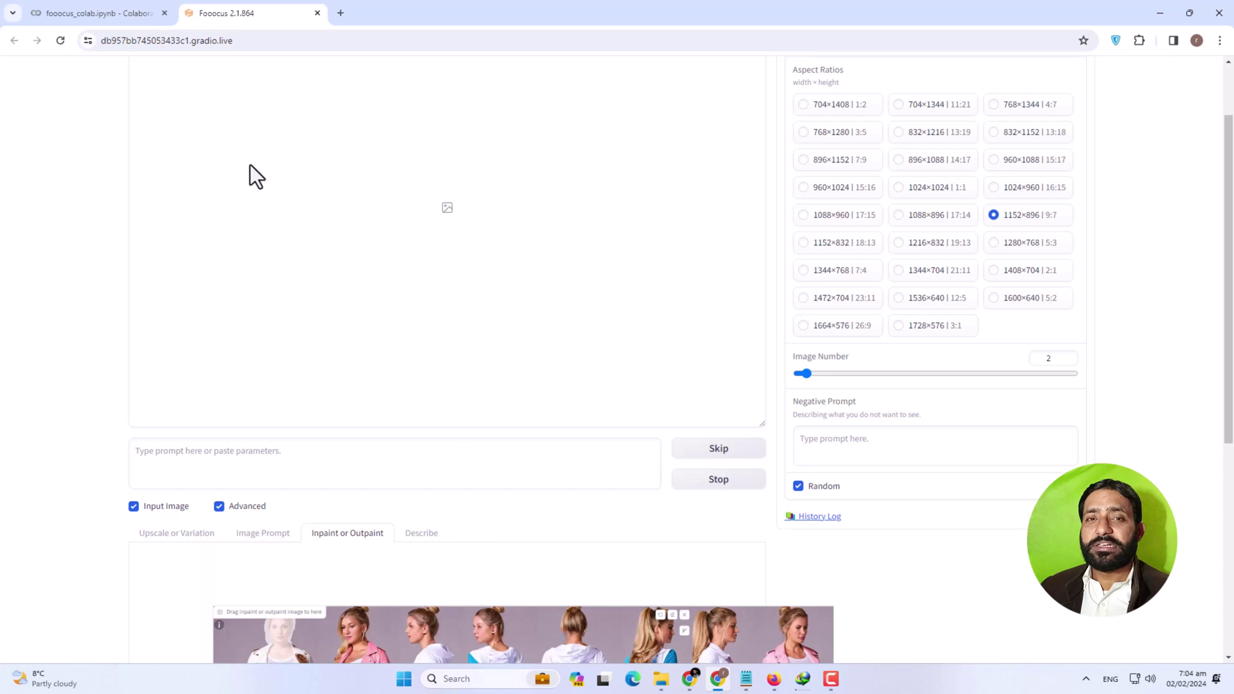
click(118, 13)
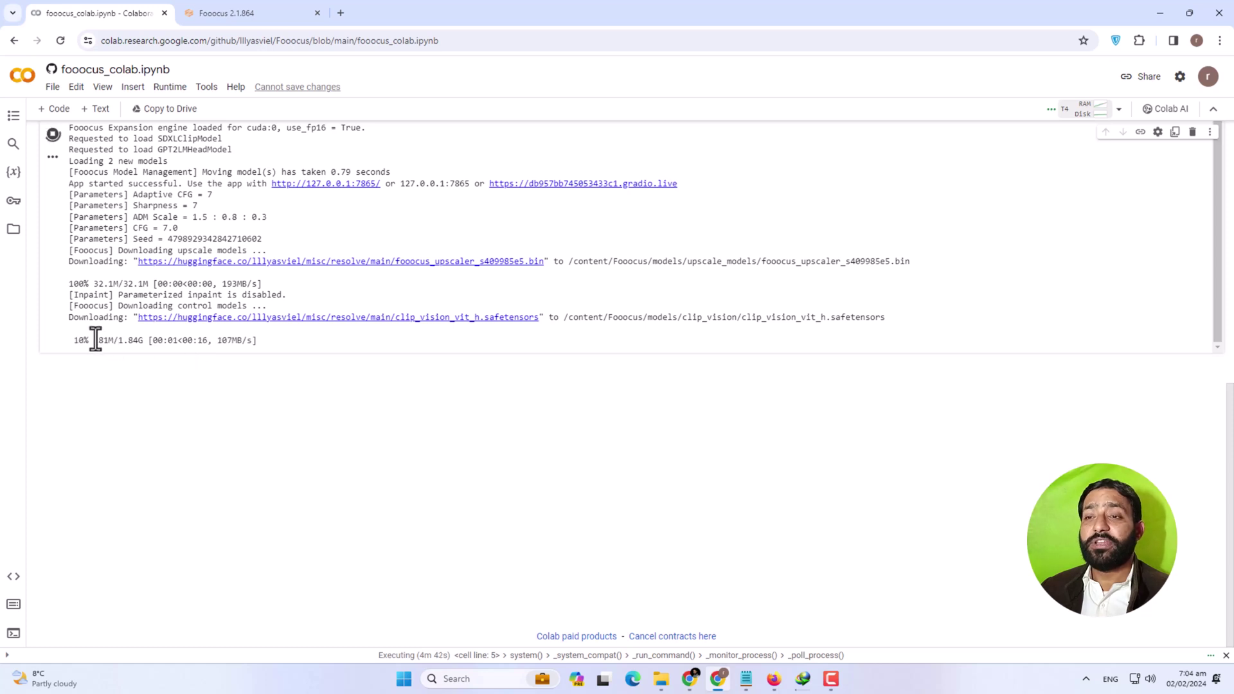
drag(73, 340, 131, 345)
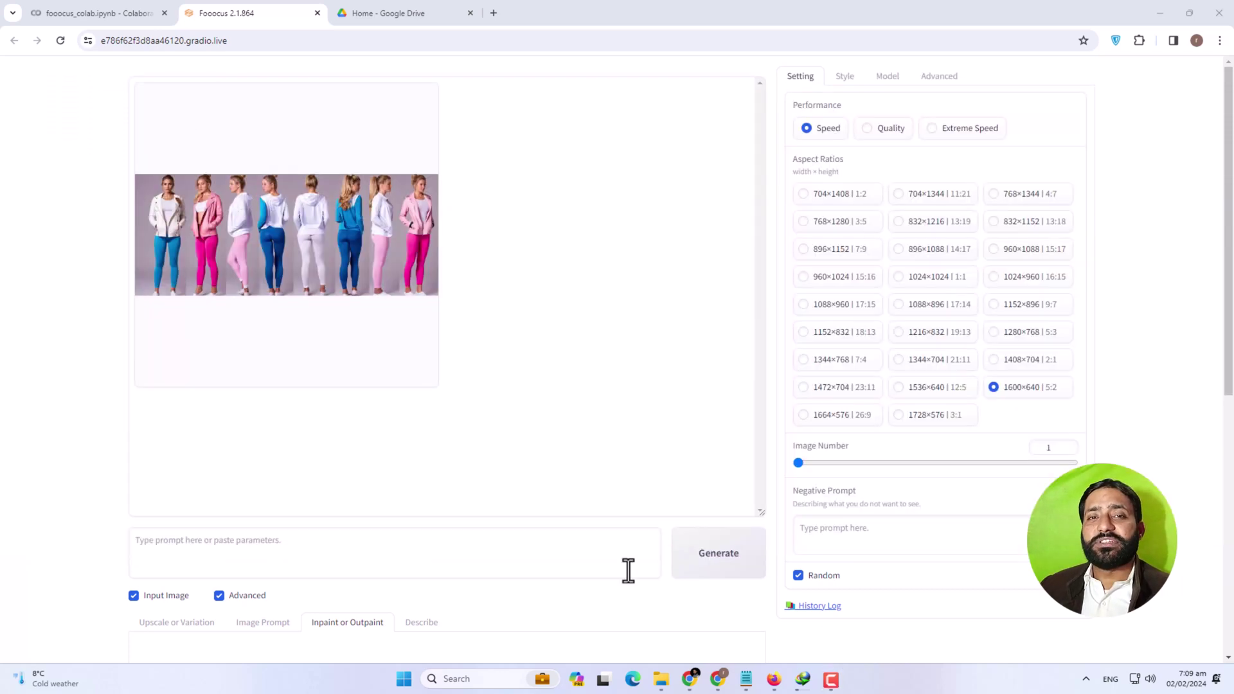
Step: Download the line-up with the improved first face and mask the second woman's face on the inpaint canvas
click(137, 165)
click(737, 83)
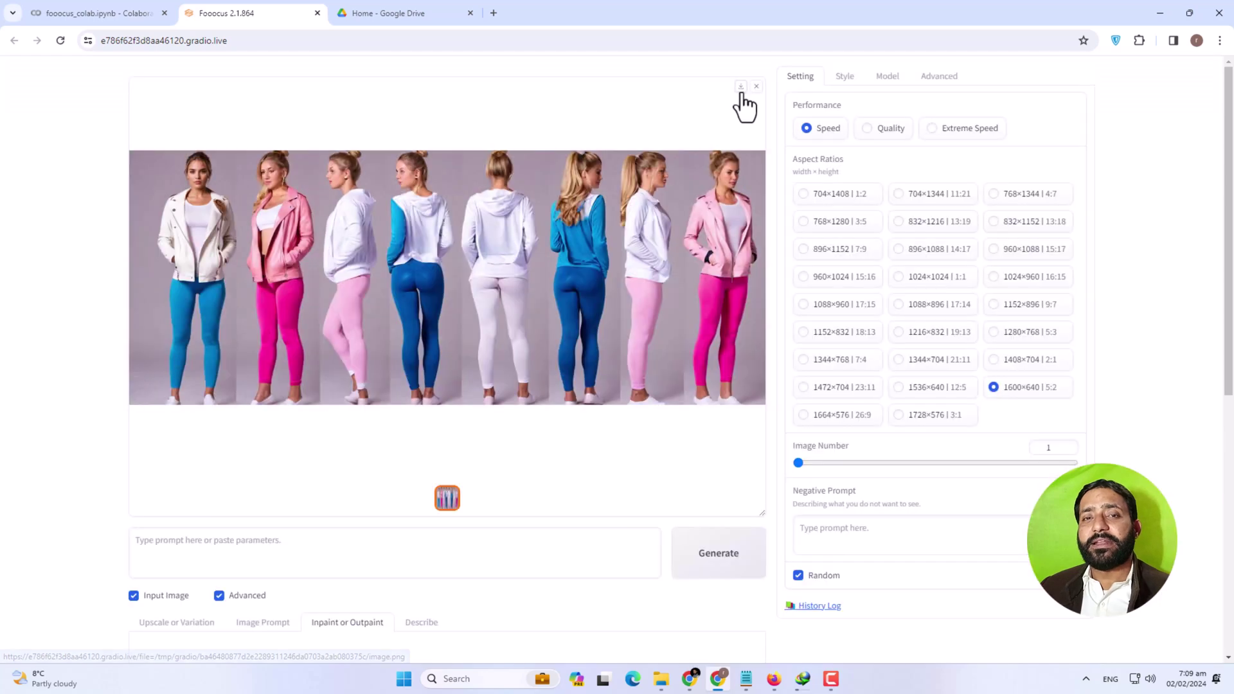
scroll(492, 422, down, 5)
scroll(492, 422, up, 3)
scroll(492, 422, down, 2)
drag(247, 431, 261, 398)
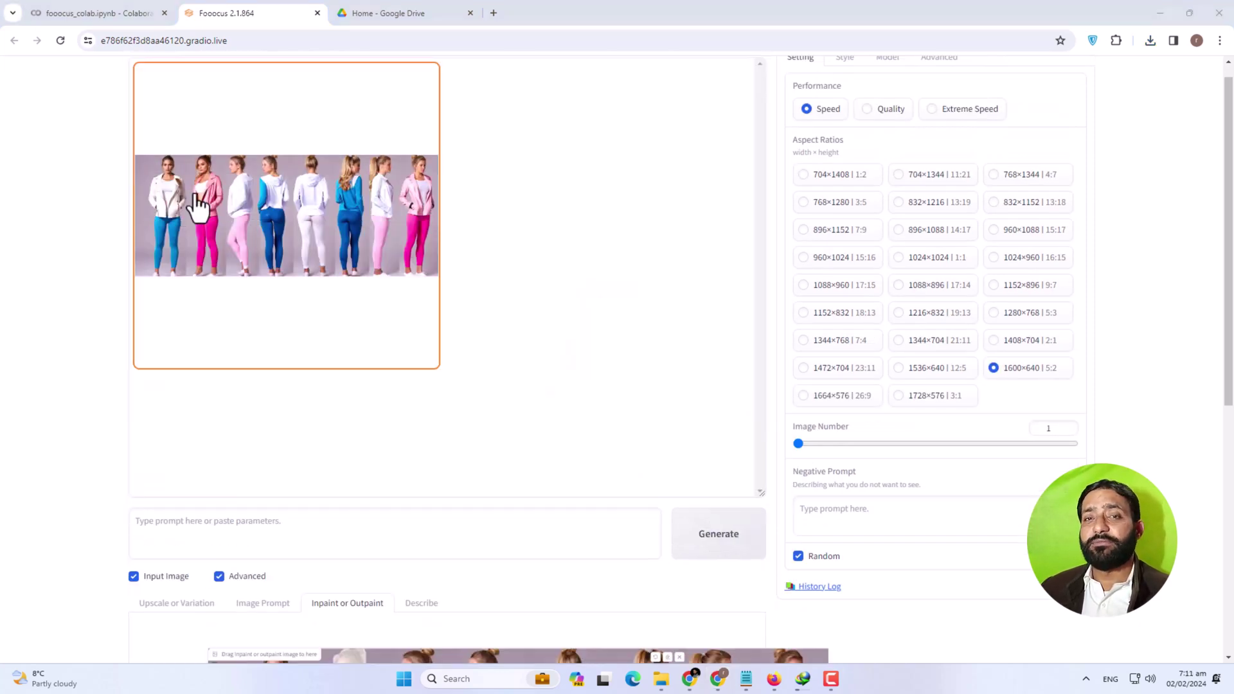
Step: View the new result enlarged and mask the third woman's face in profile on the inpaint canvas
click(427, 200)
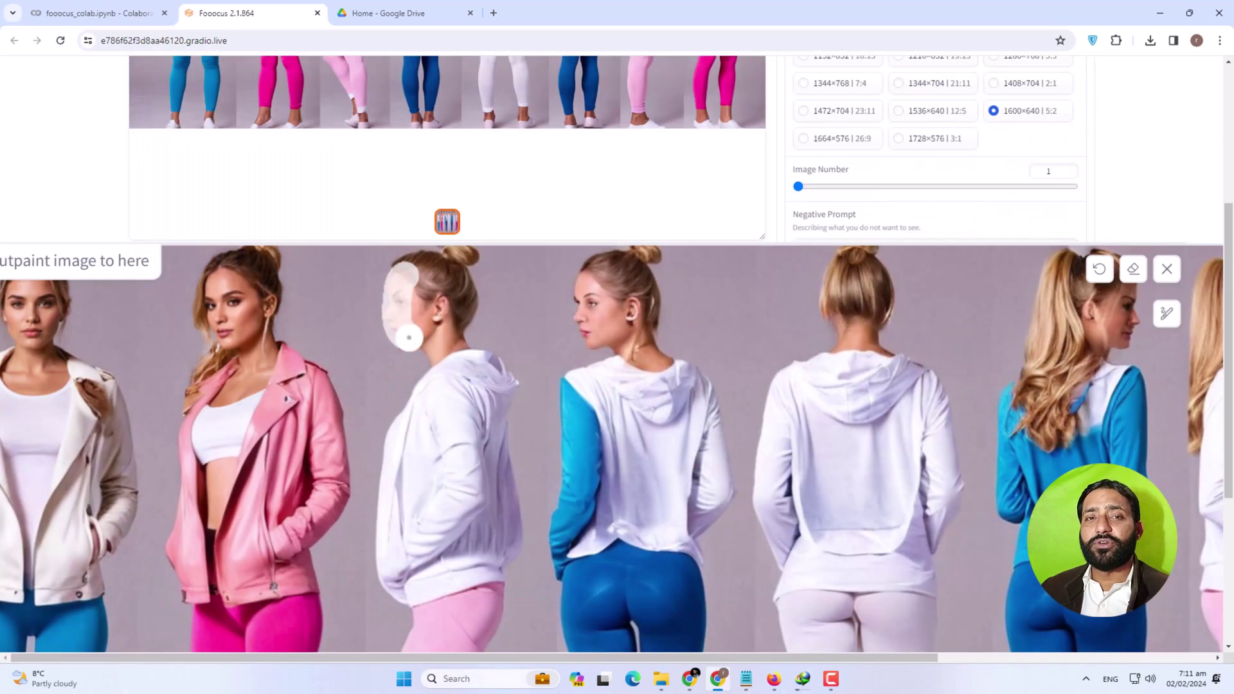
drag(408, 336, 462, 256)
key(r)
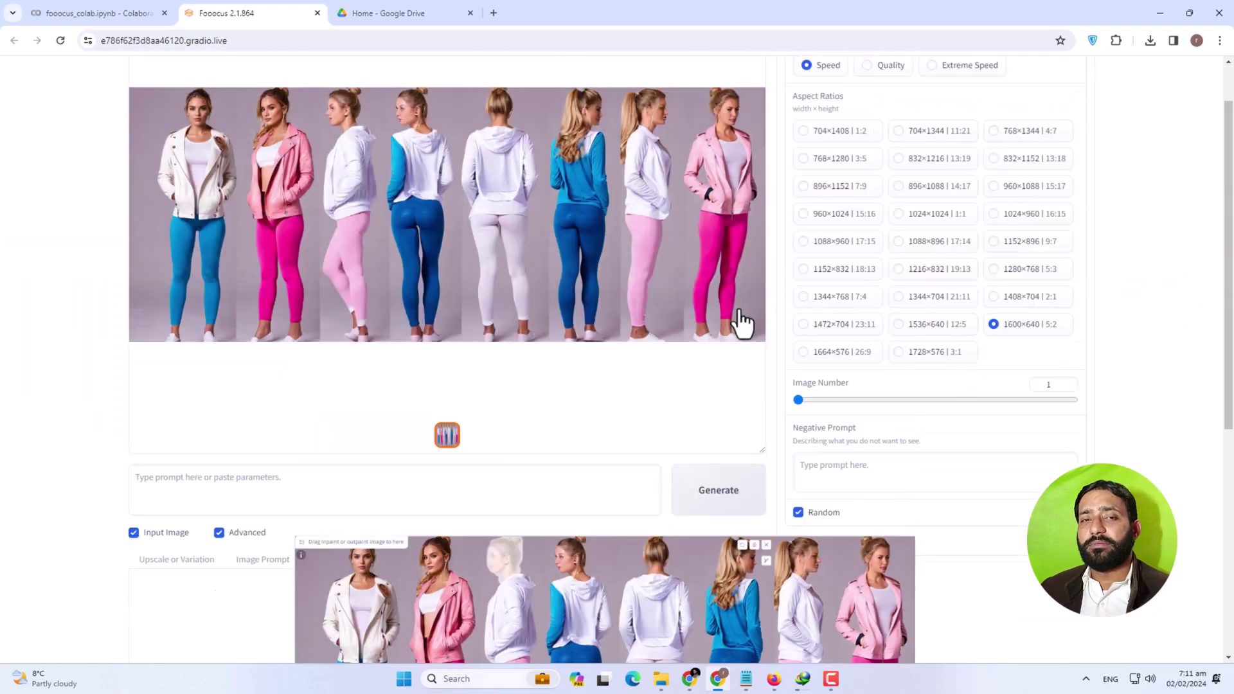